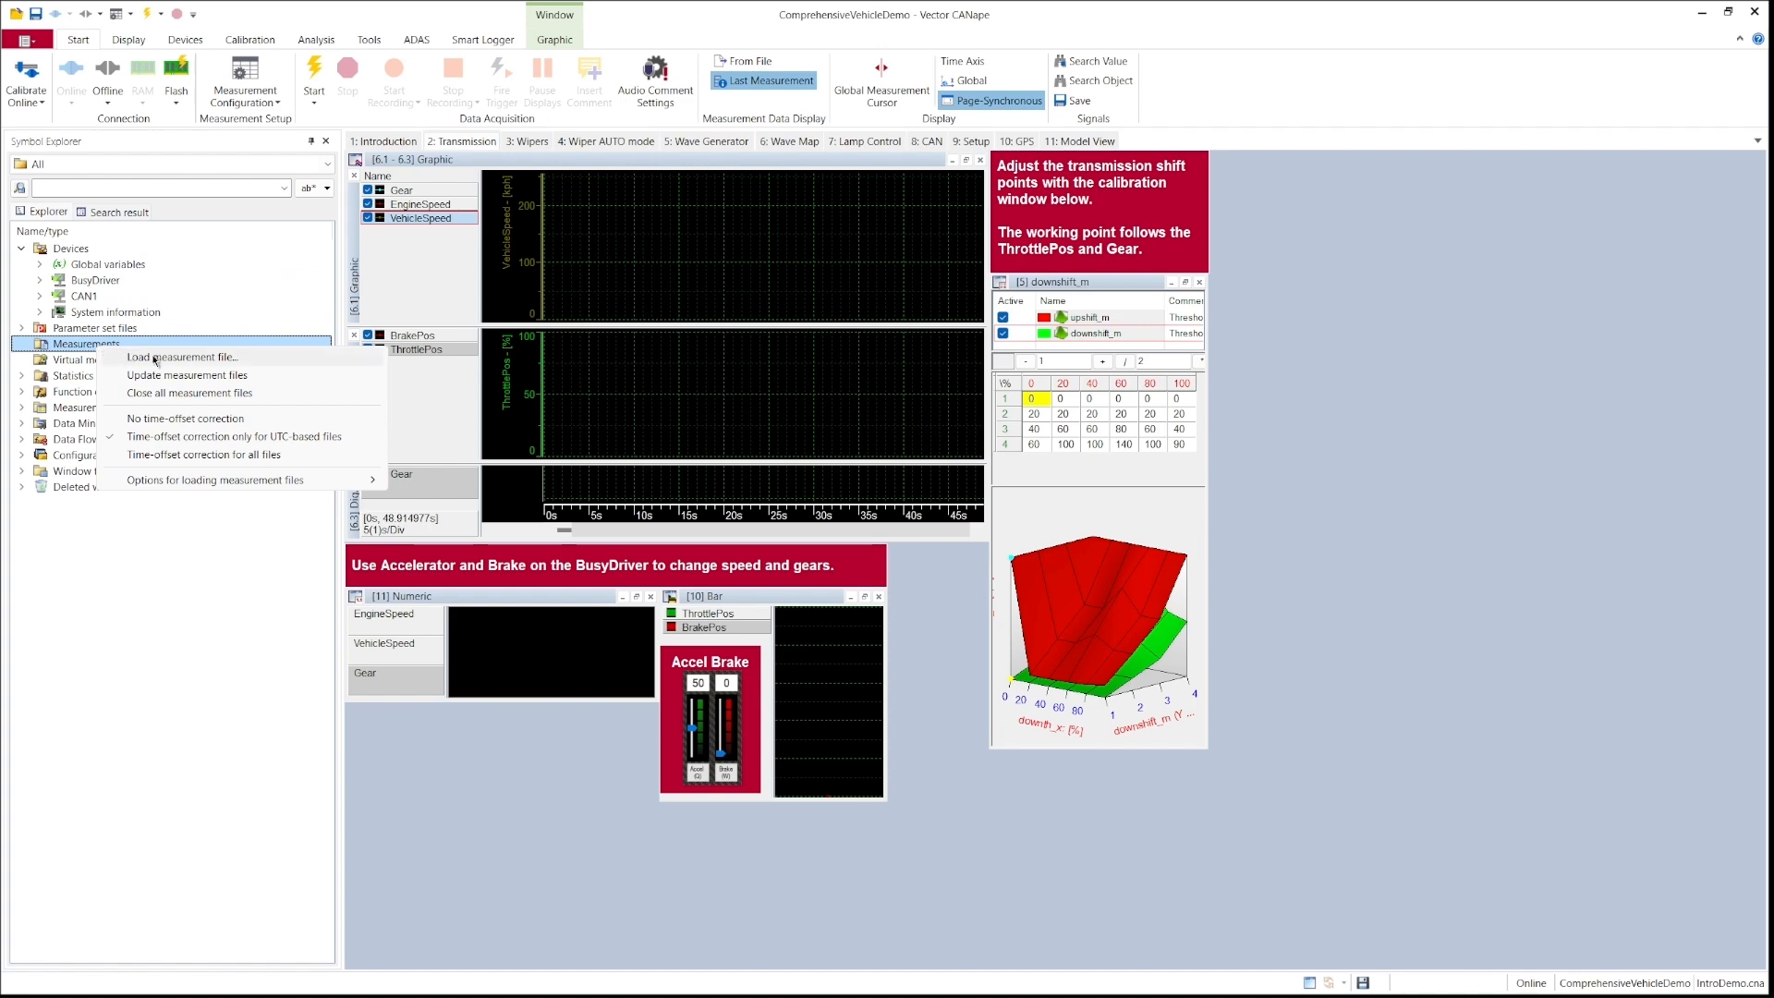
Step: Load the measurement file BusyDriver_2025-10-23_10.48.30.mf4 from the Measurements folder, handling all files individually
click(322, 360)
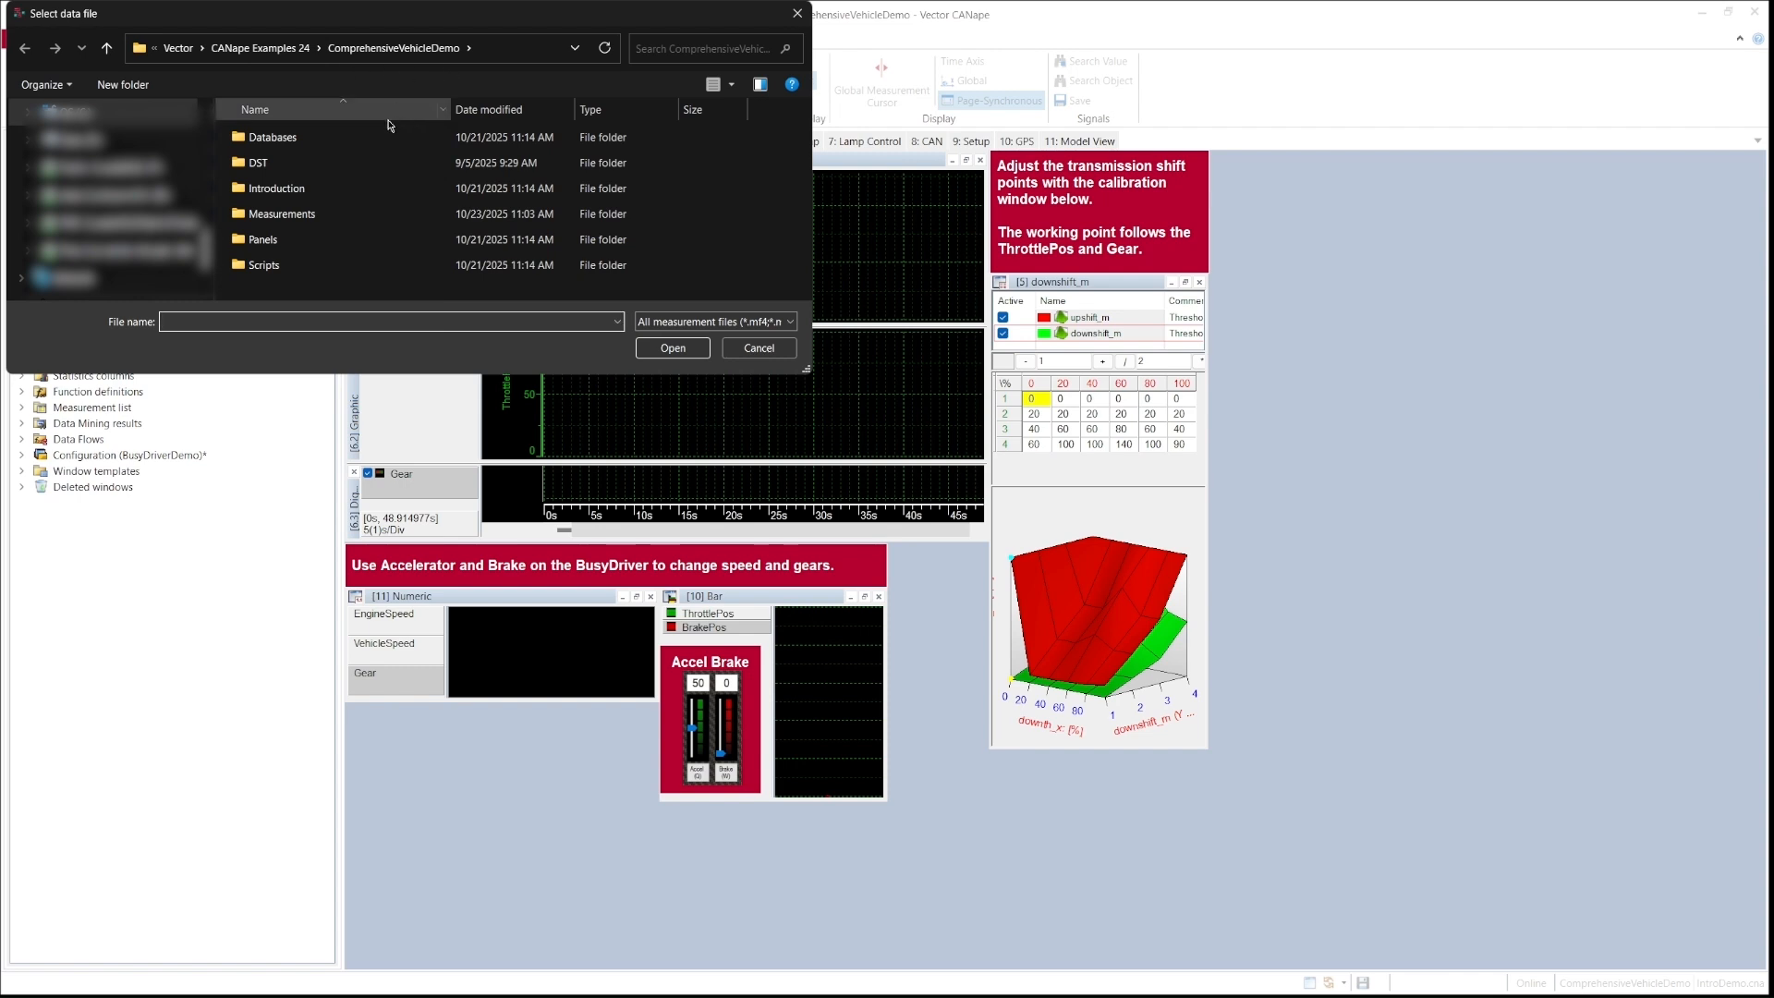
double_click(341, 217)
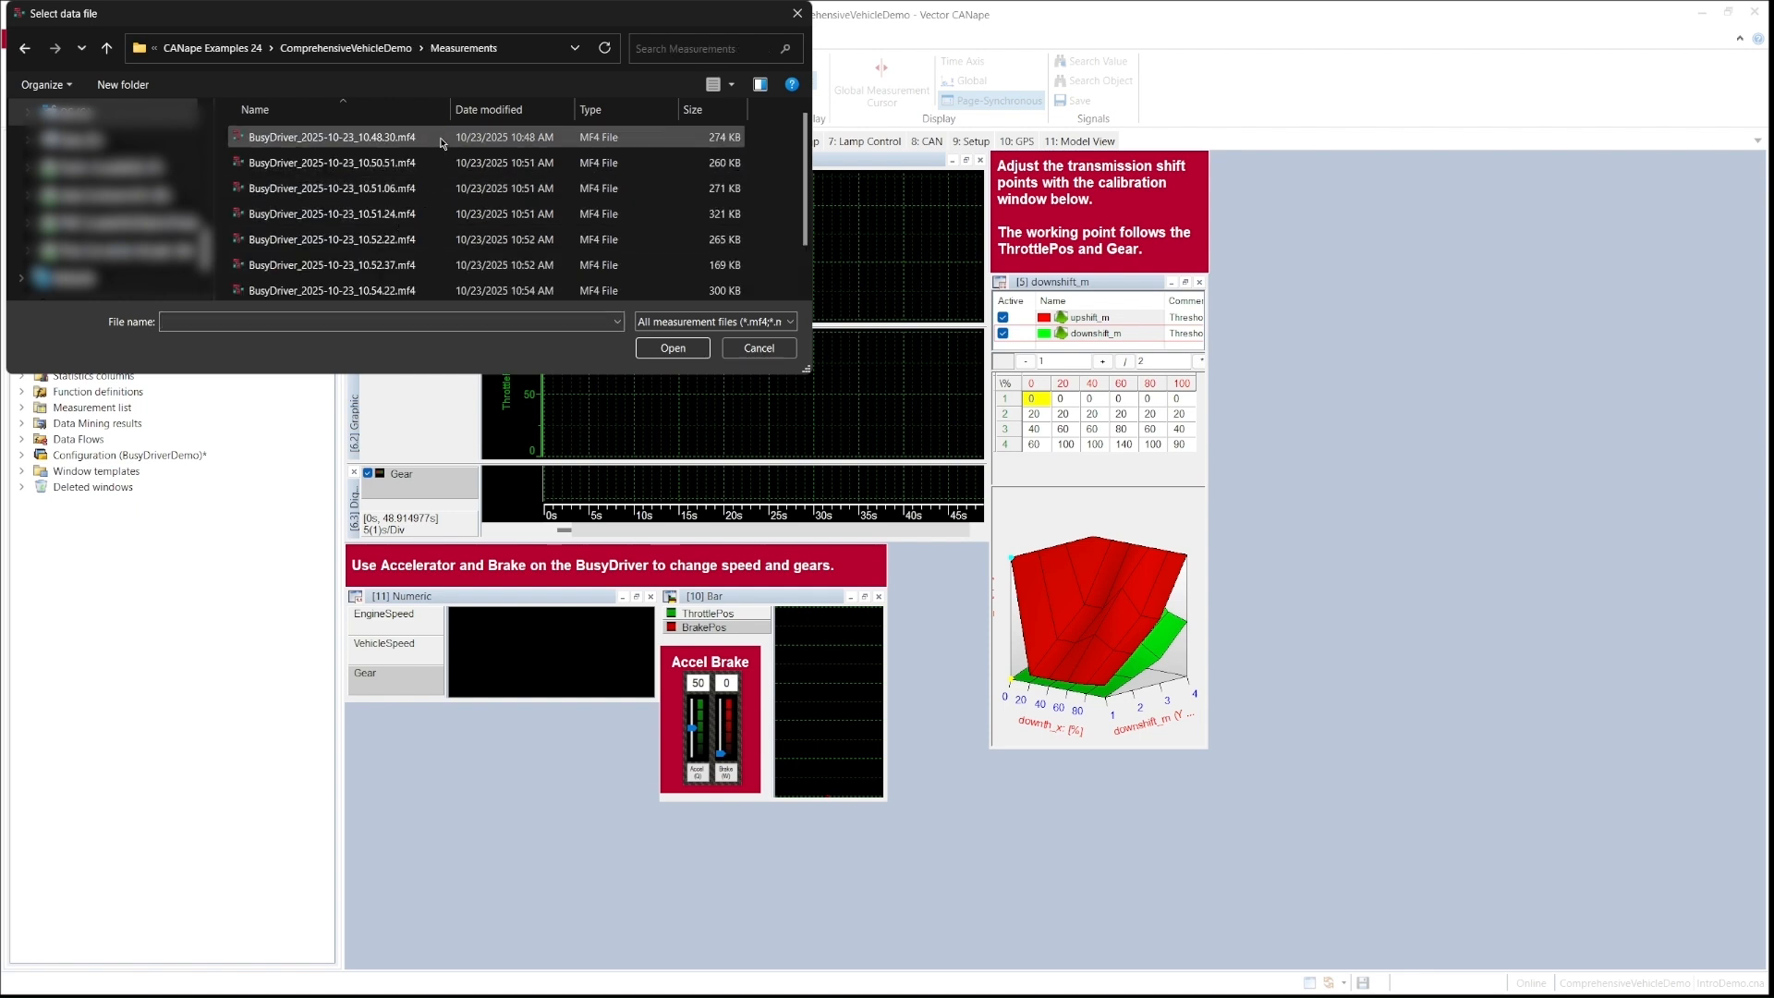
mouse_move(442, 143)
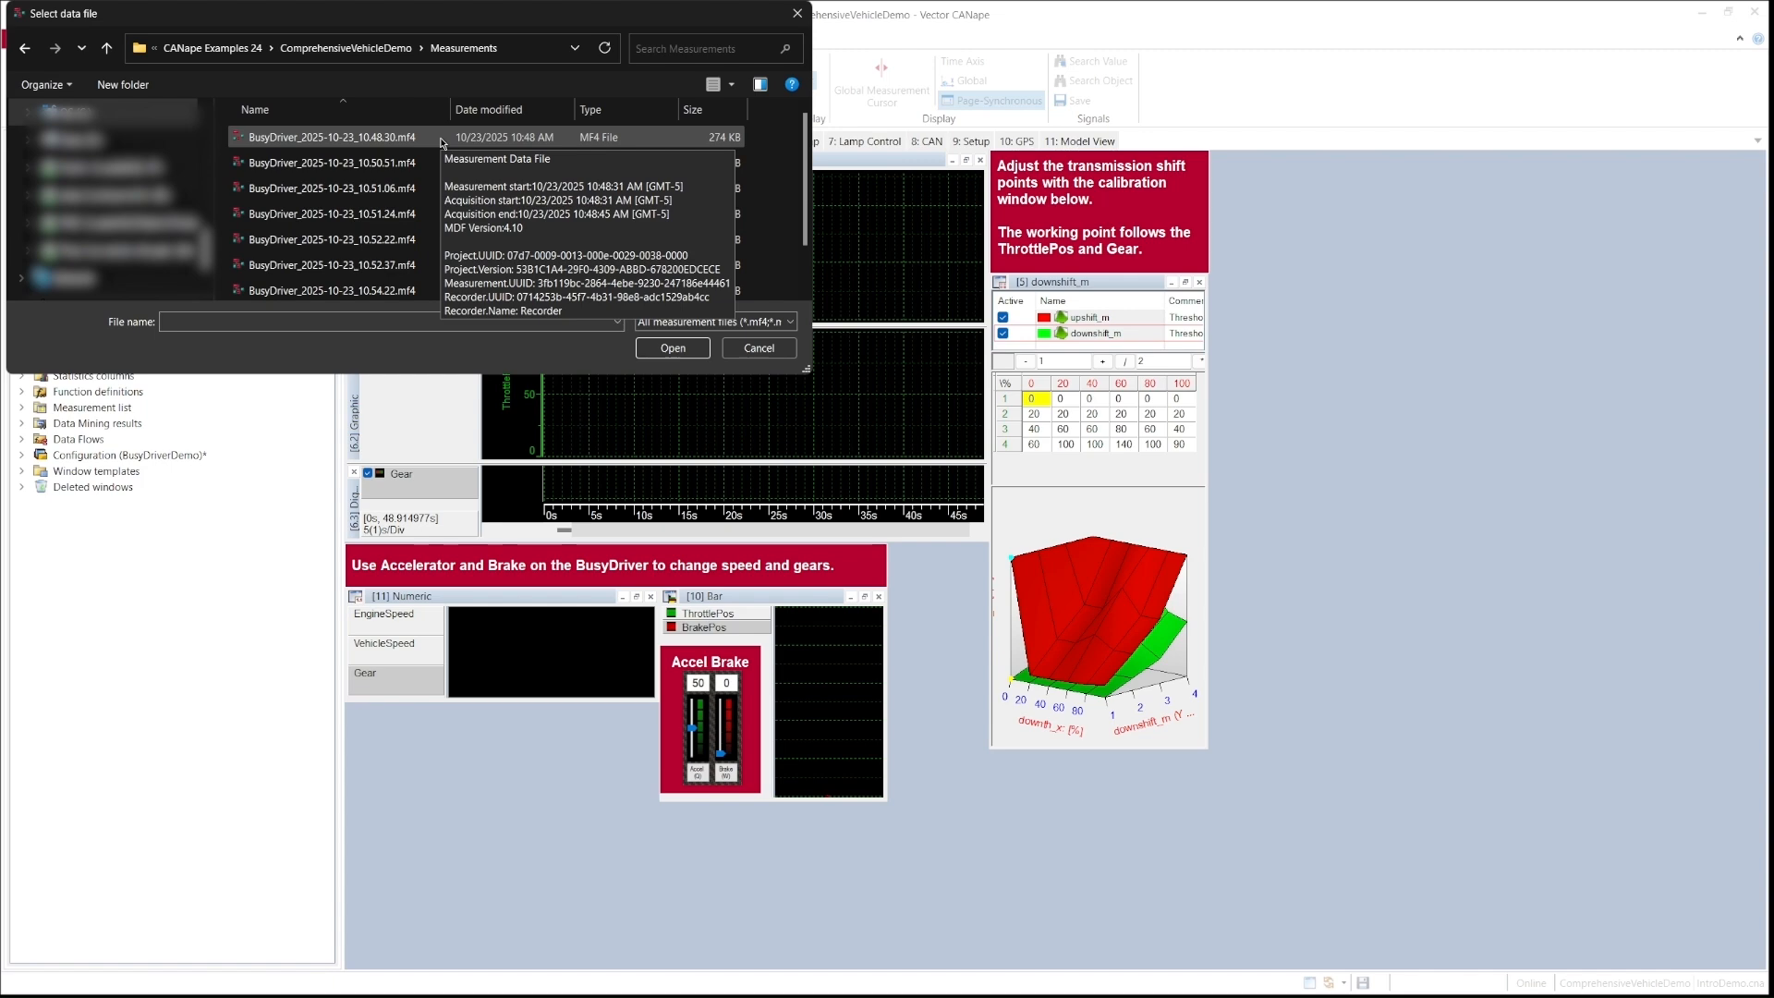
double_click(442, 144)
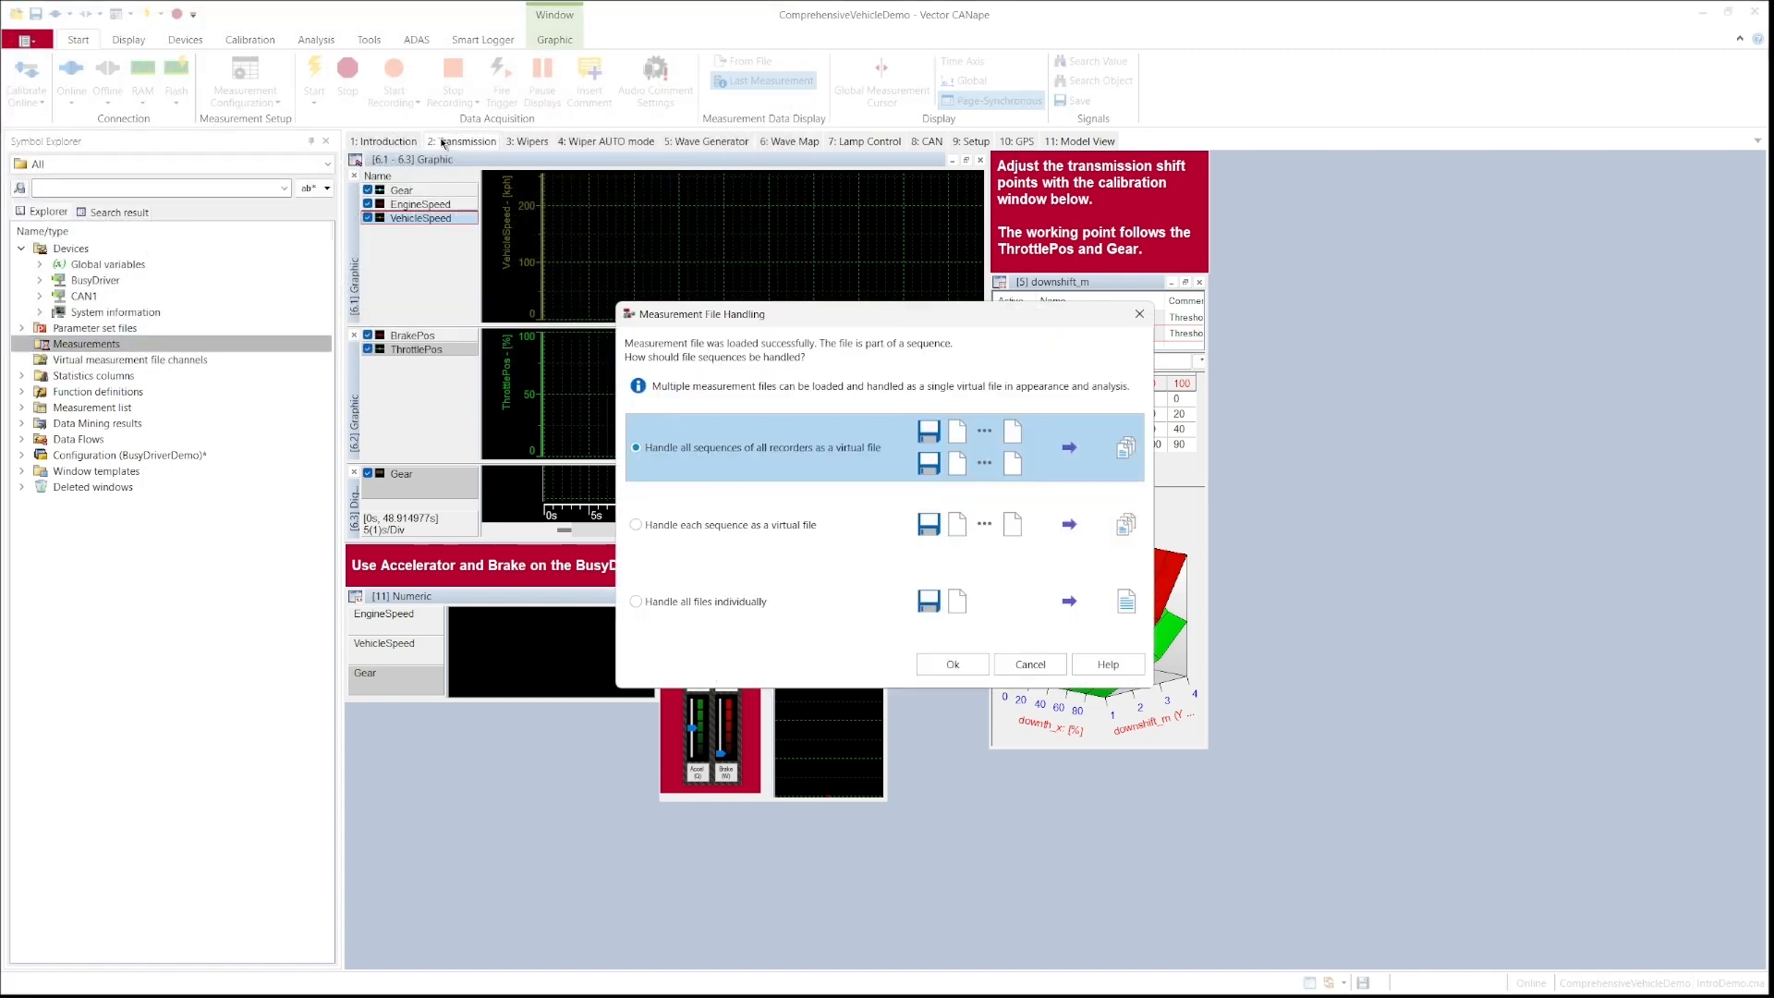
click(692, 606)
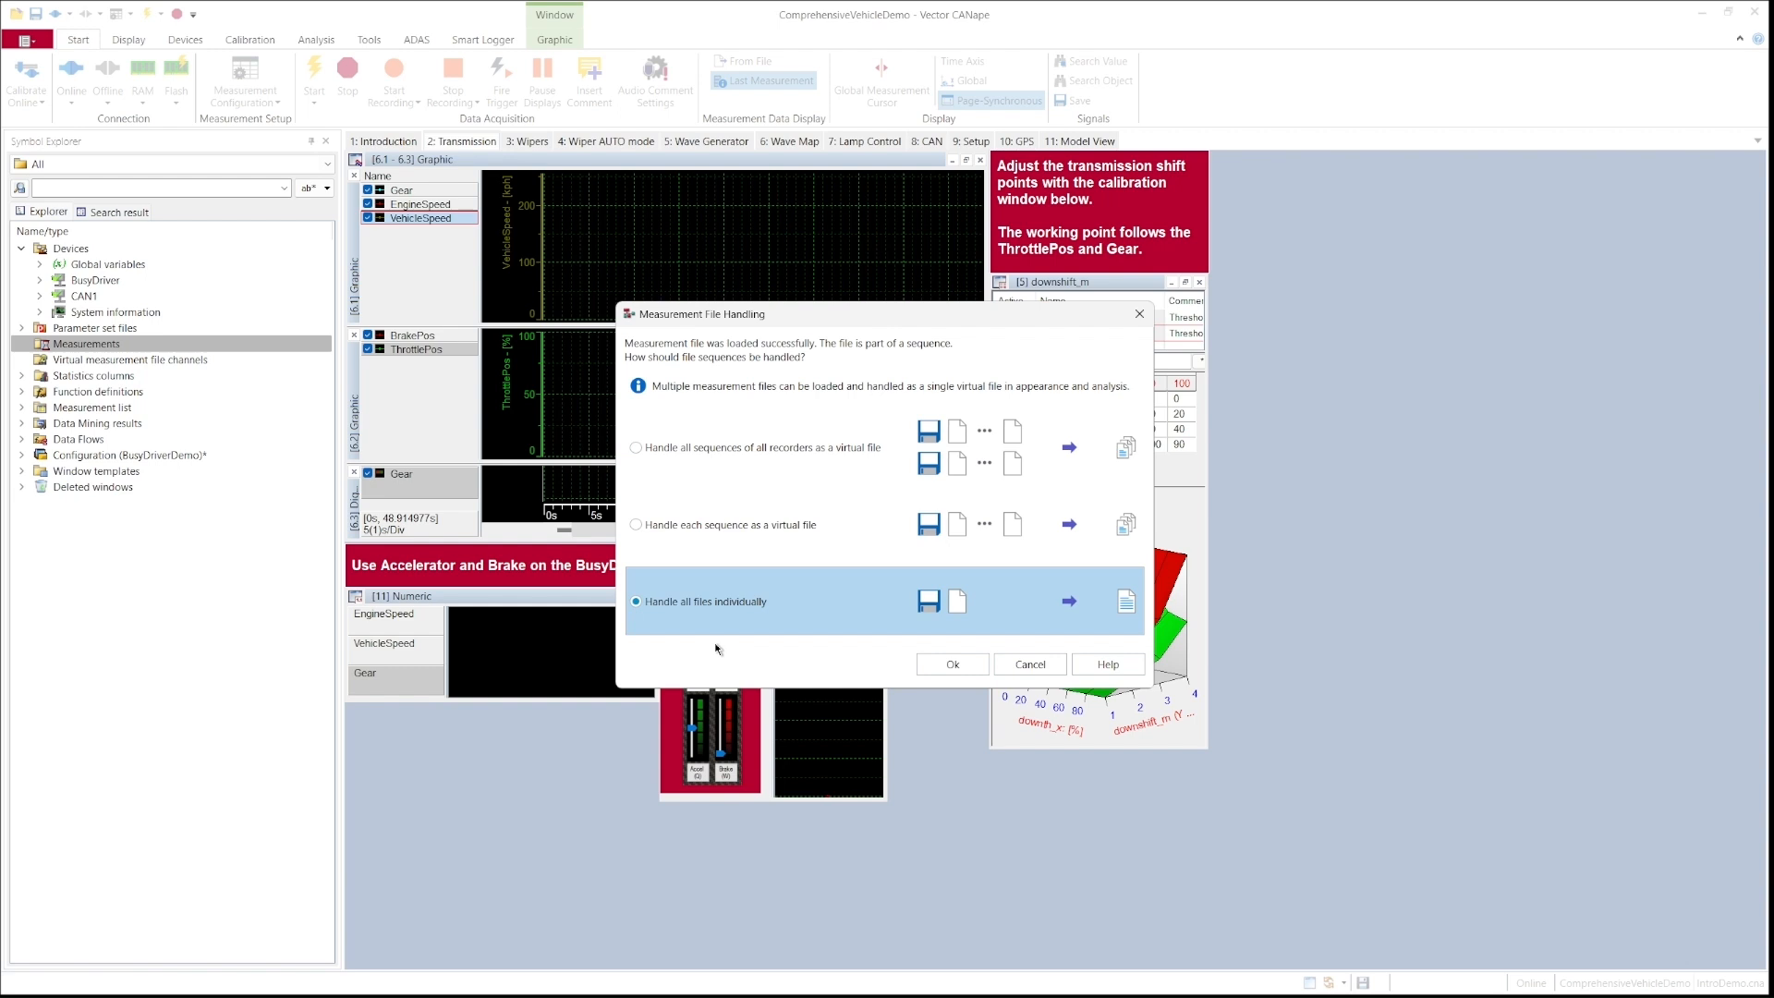
click(947, 667)
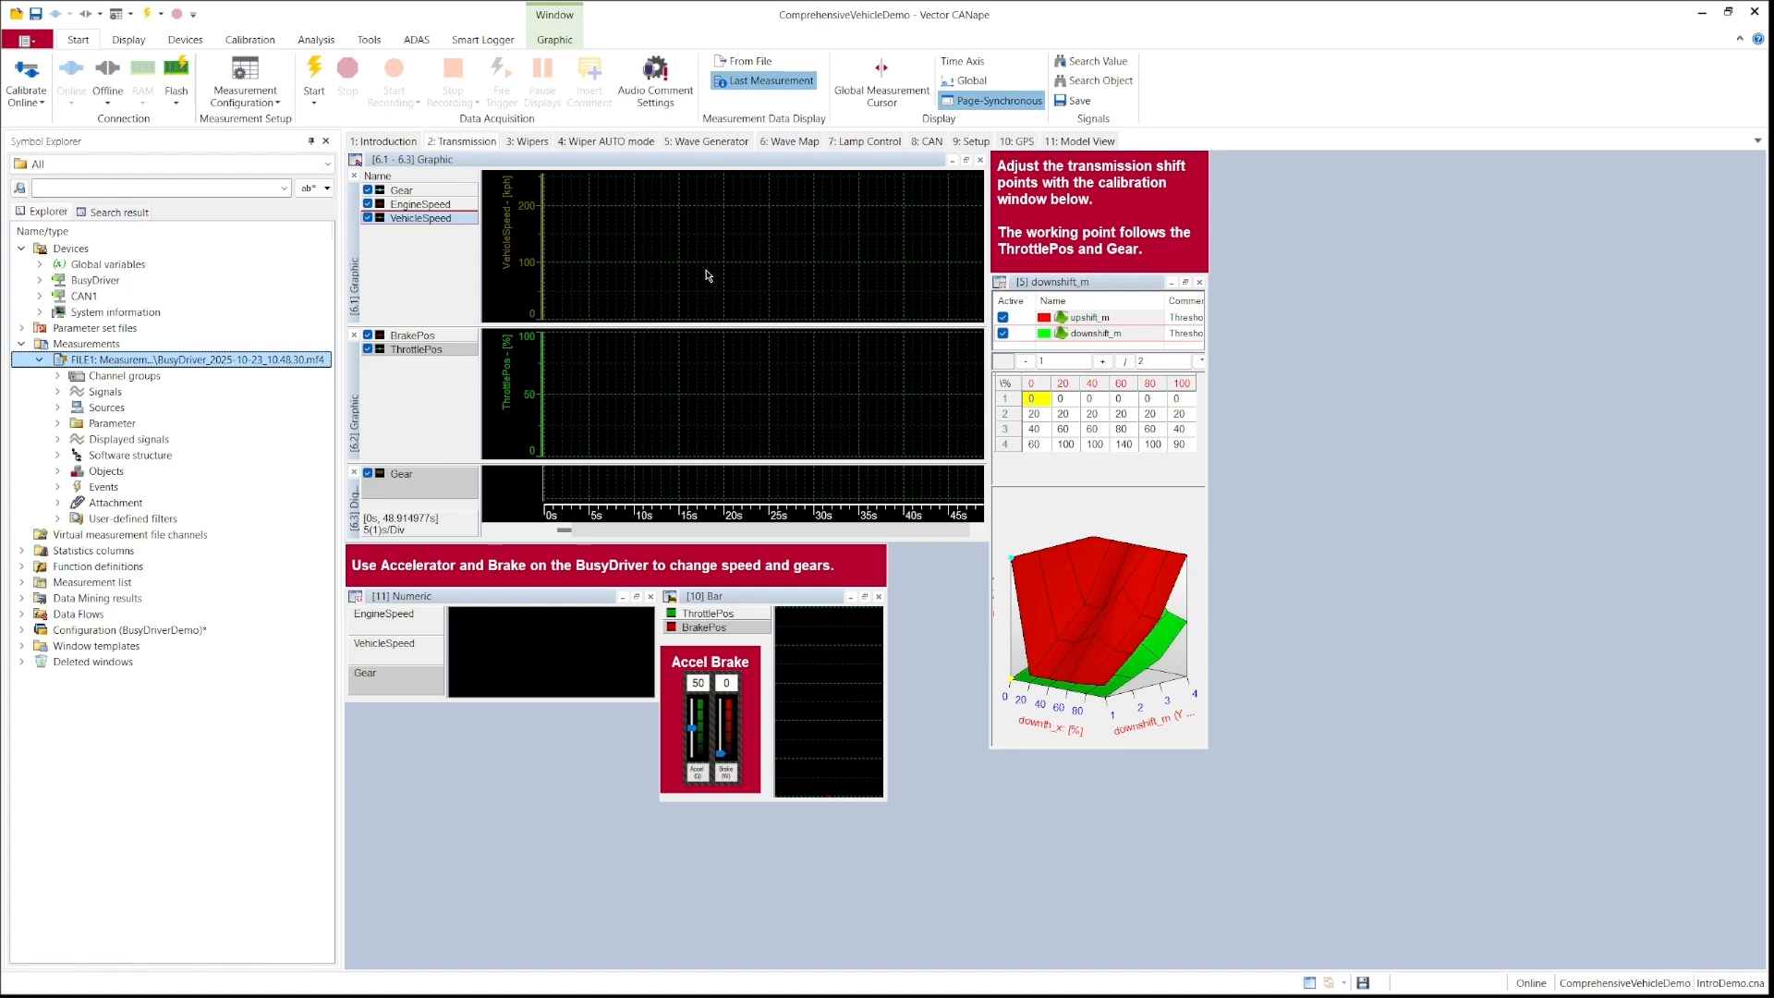
Step: Show the values from the loaded measurement file in the display windows and fit the graphic's time axis to the whole recording
right_click(237, 358)
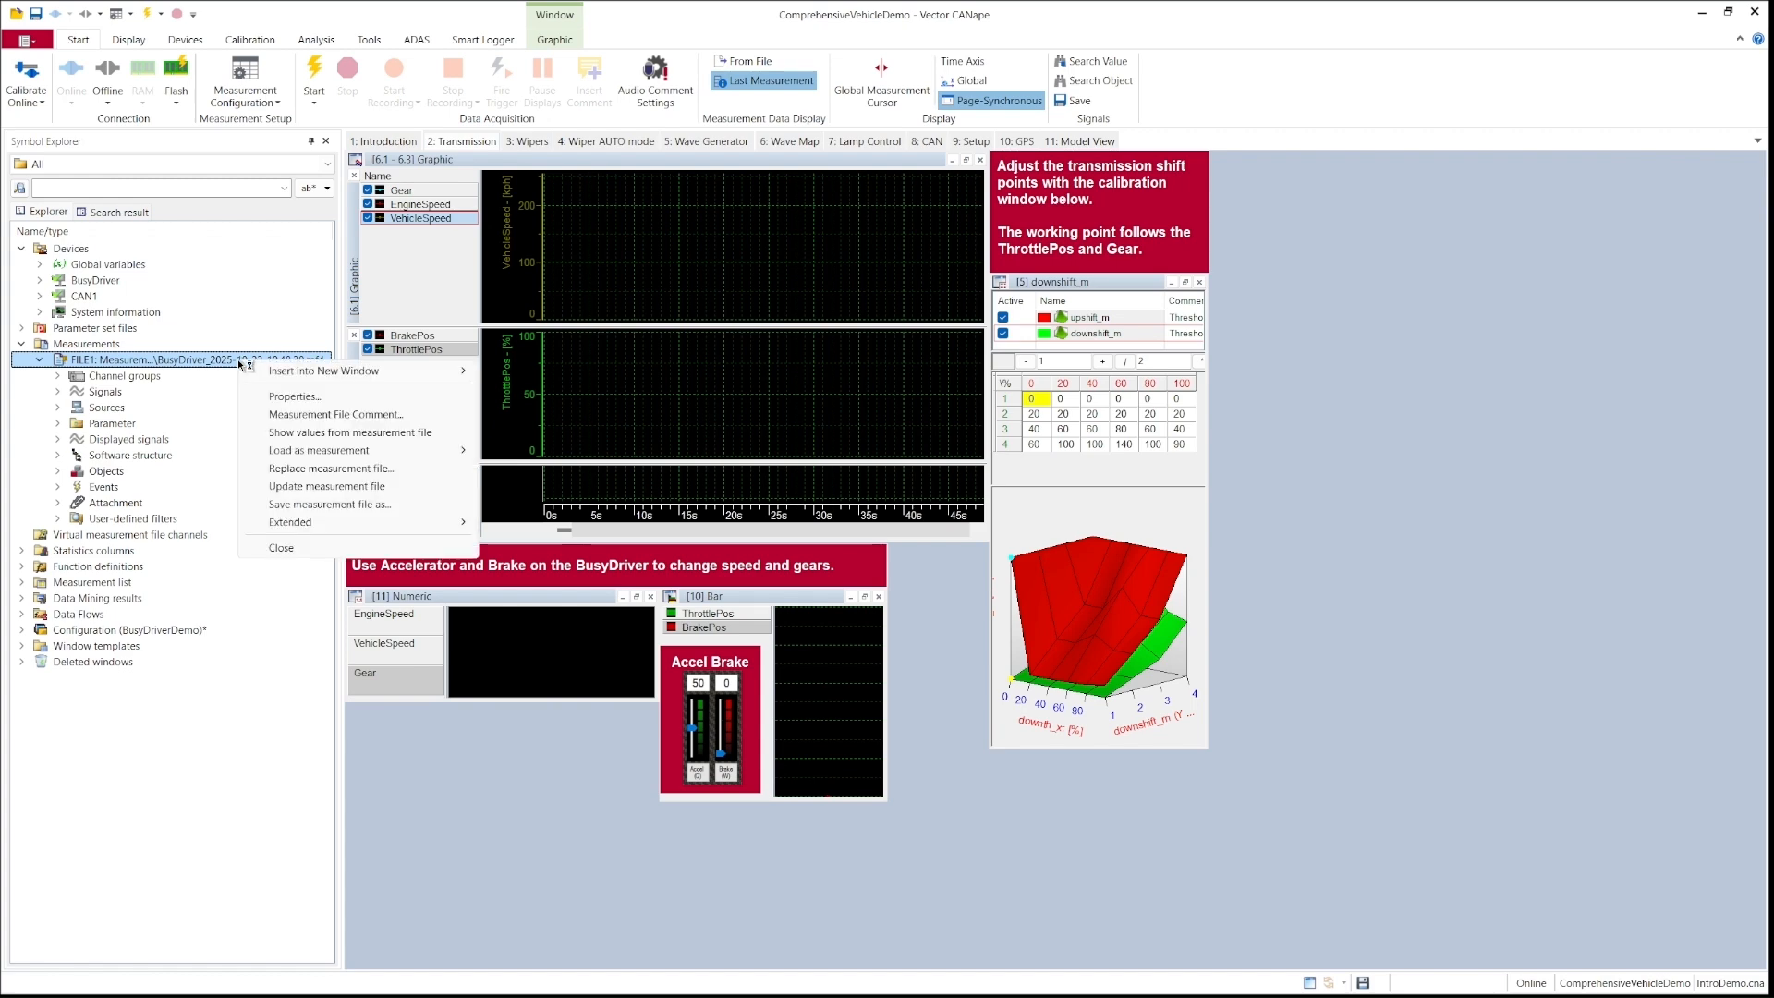
click(454, 432)
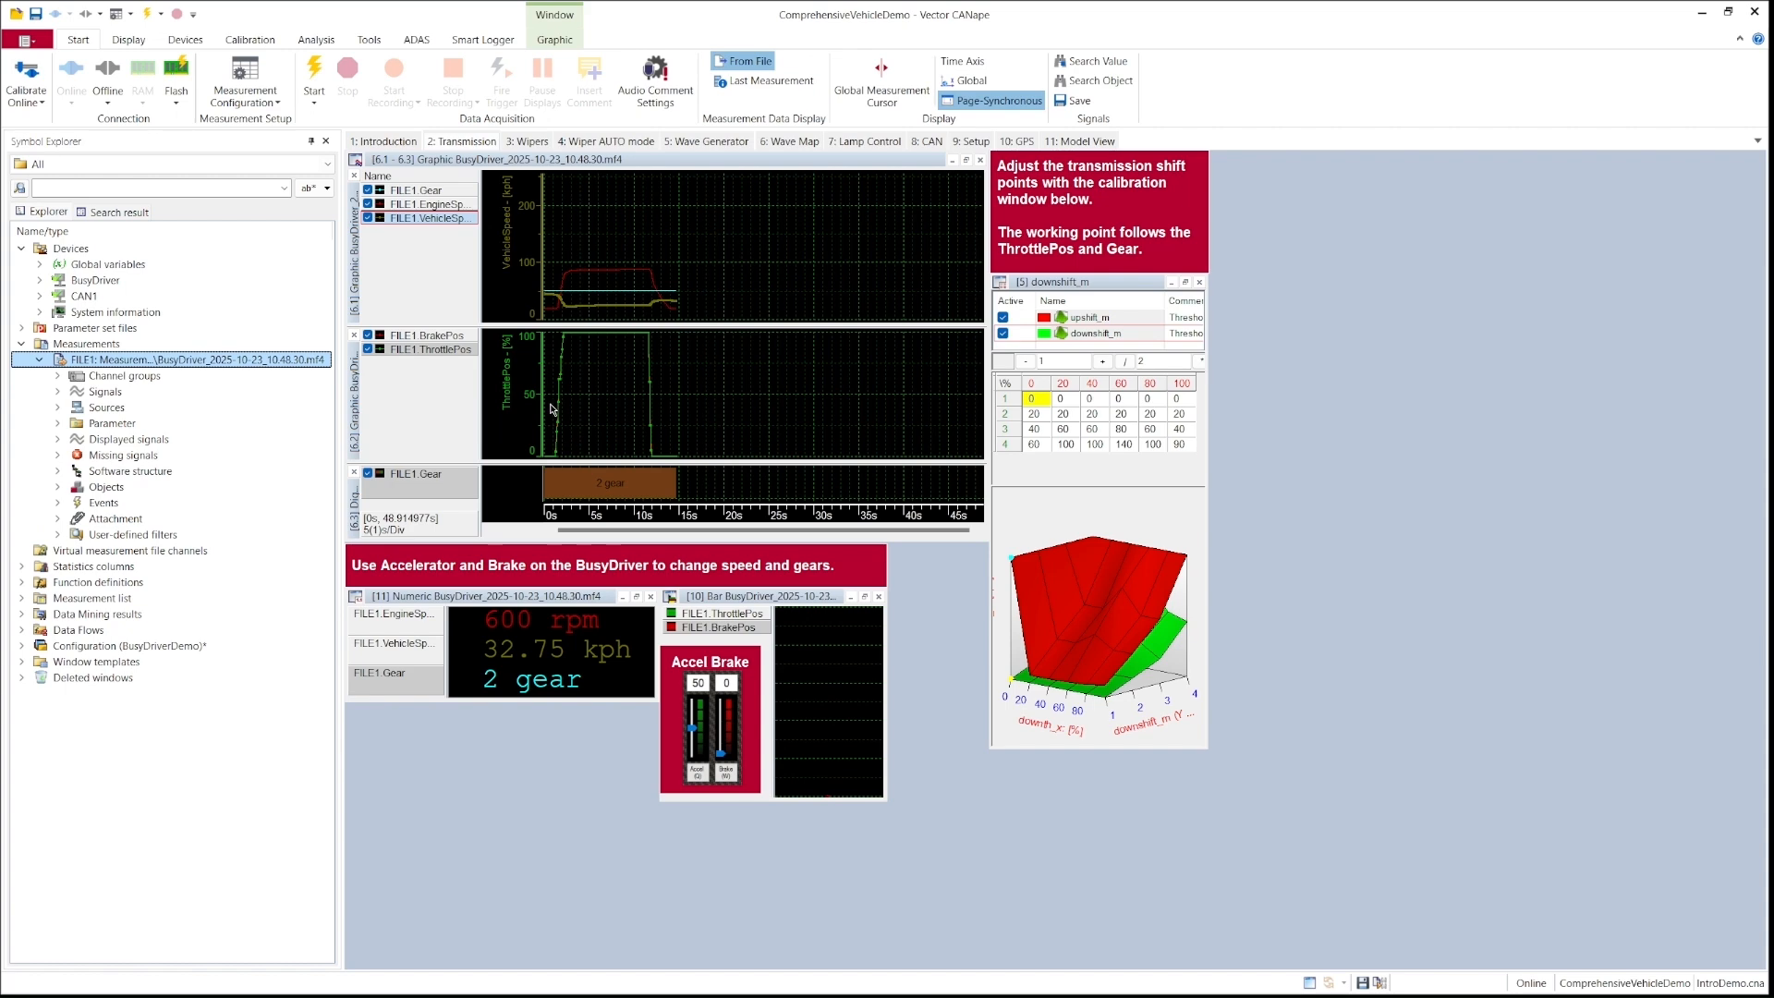
click(650, 400)
key(Home)
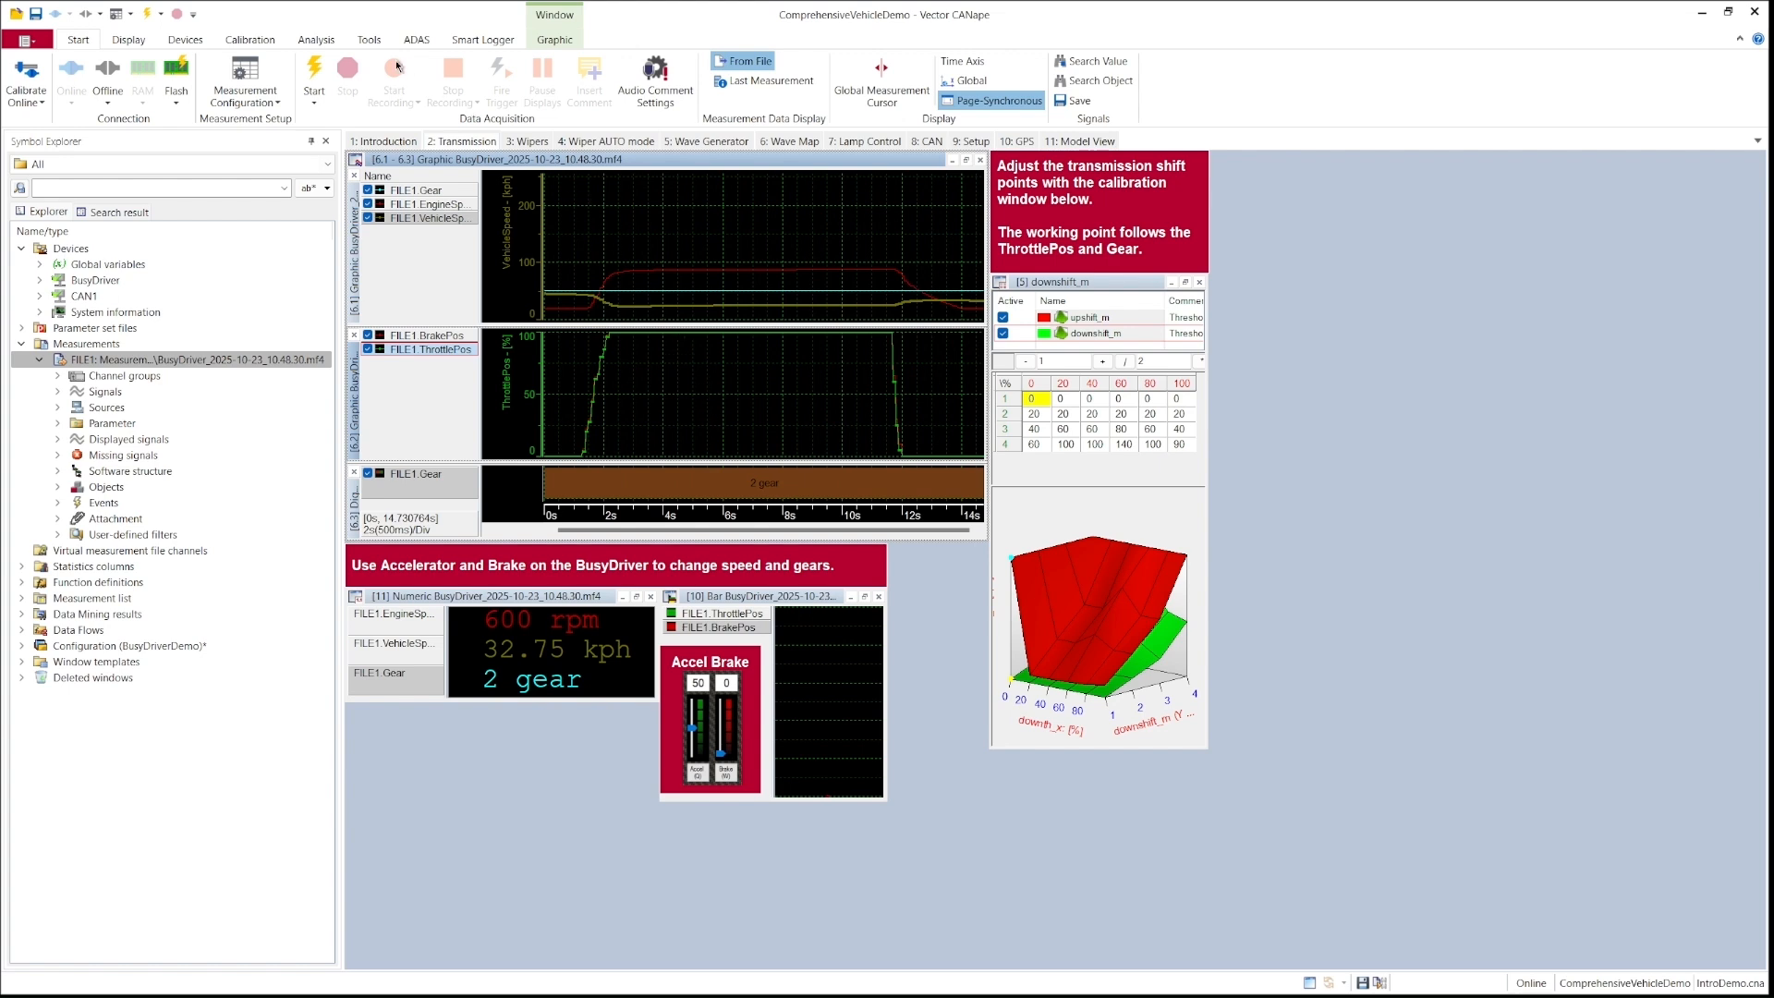
Step: Open the Data Mining editor and add a file filter that points to the Measurements directory
click(328, 44)
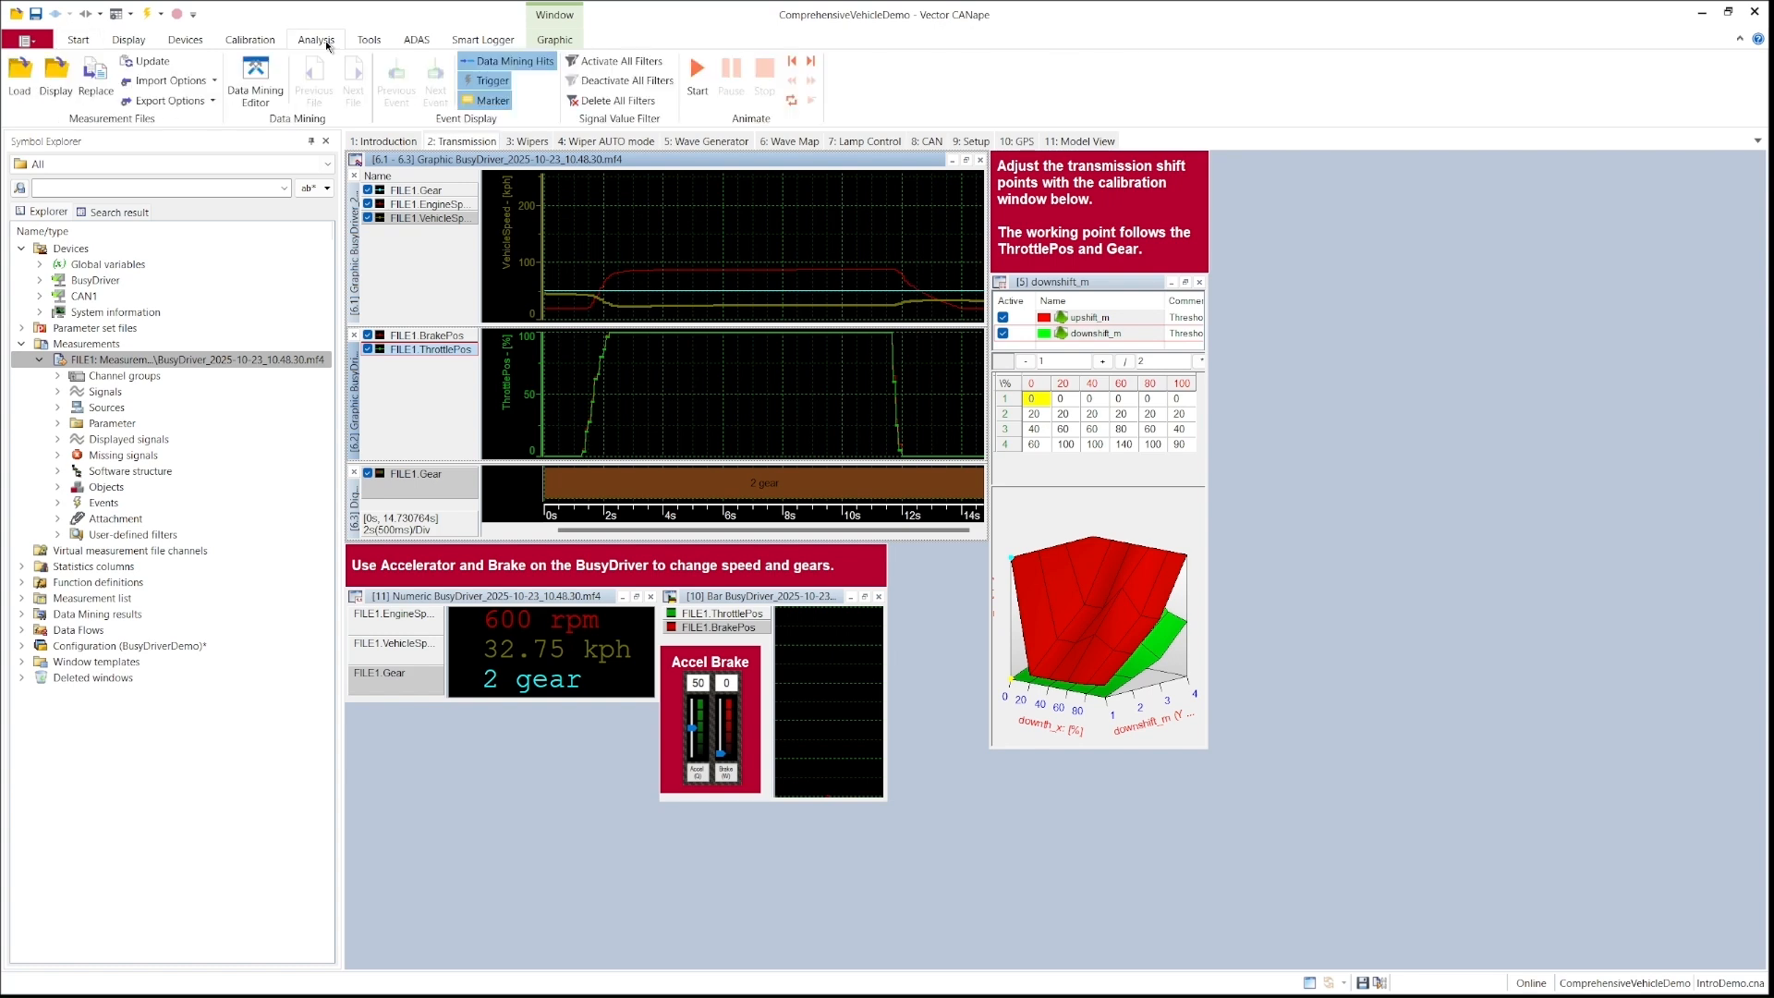
click(273, 81)
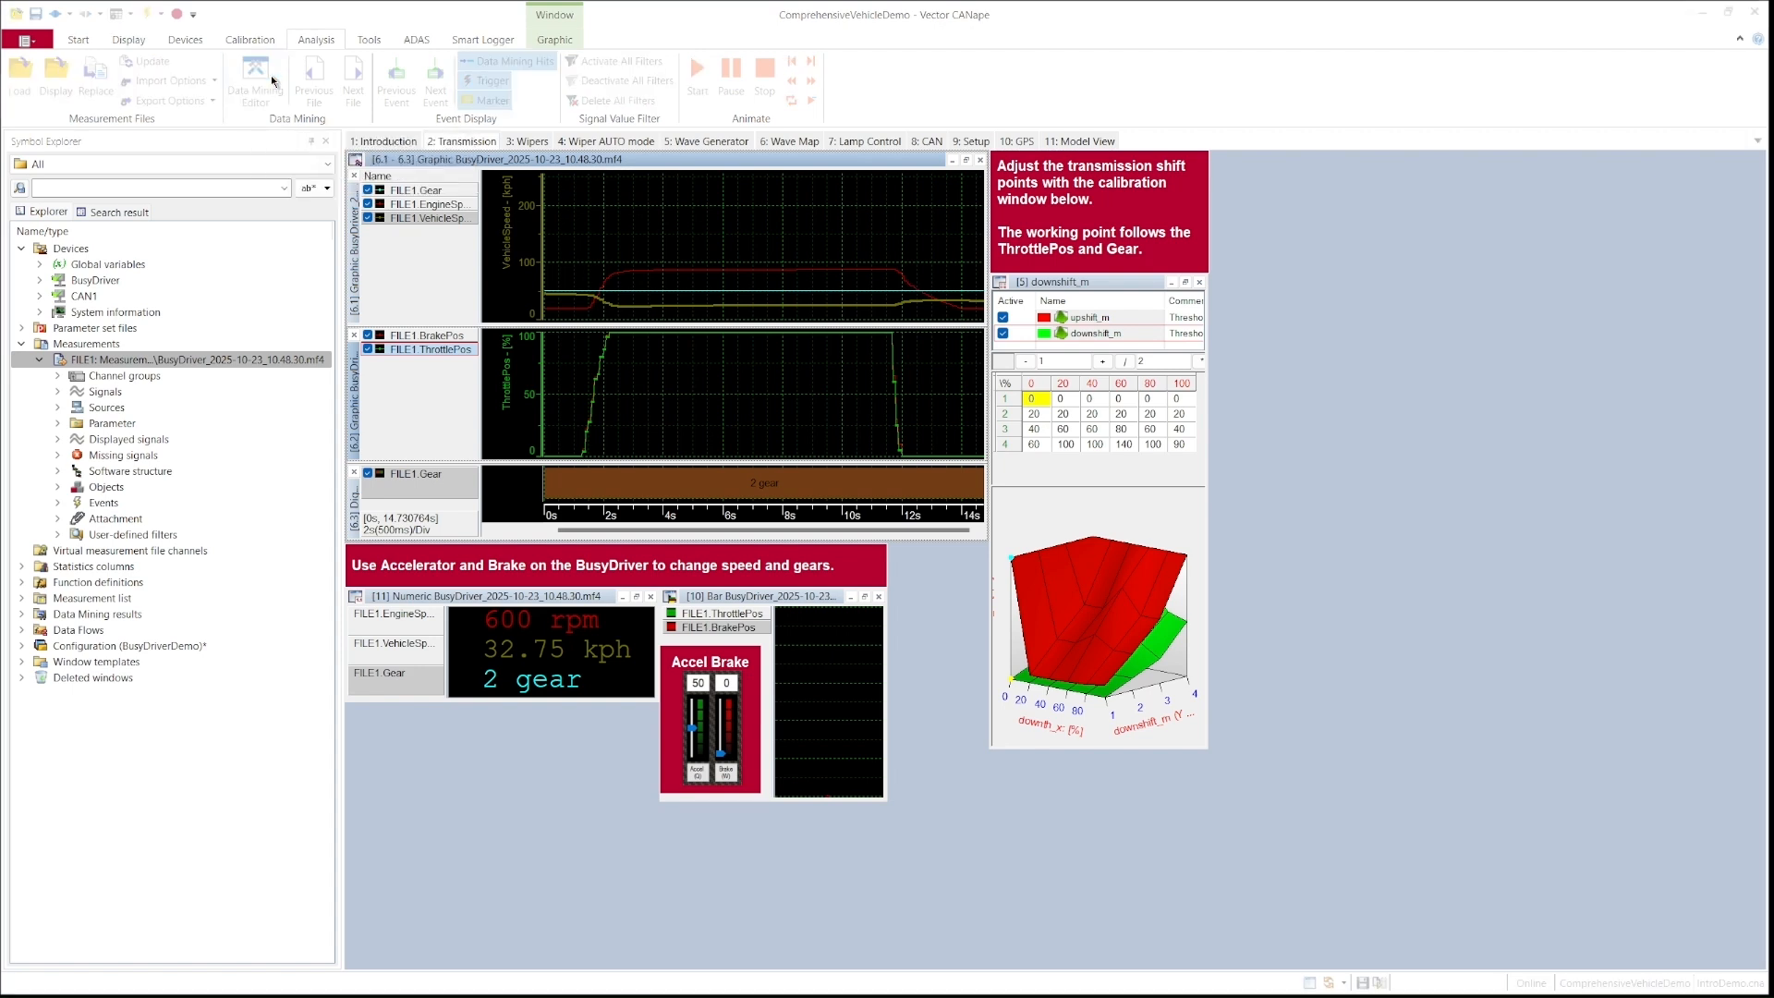
drag(0, 196, 967, 166)
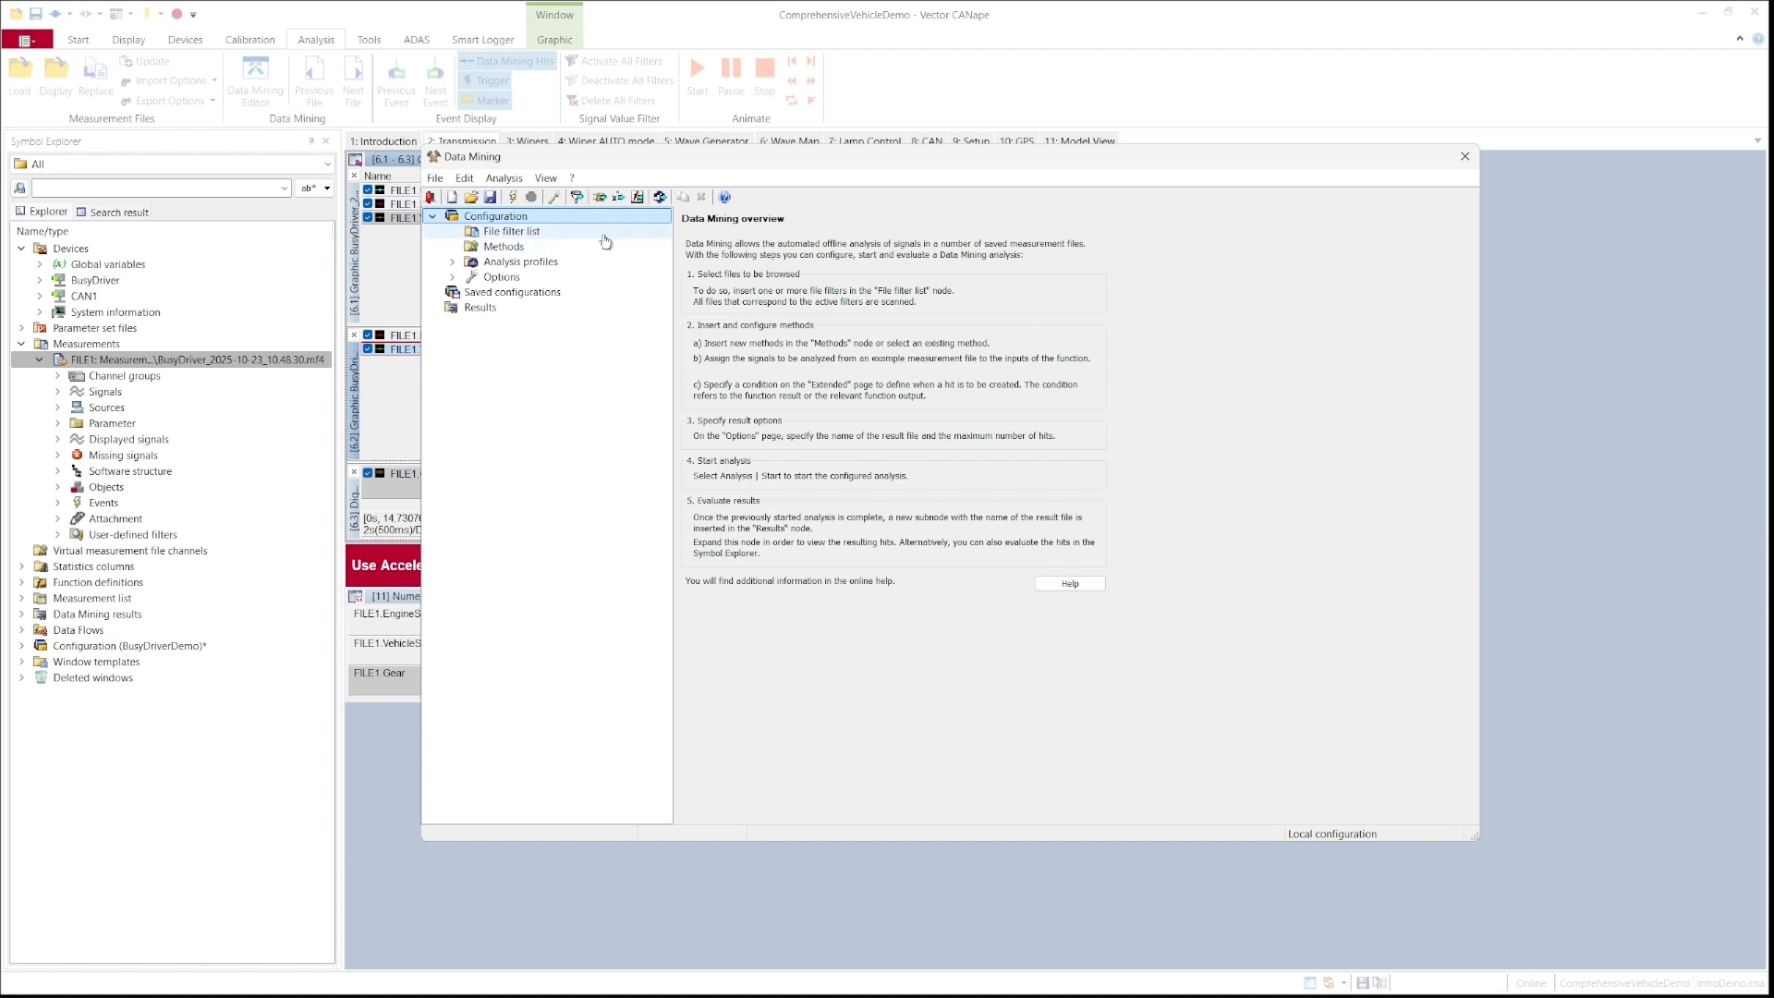
click(560, 238)
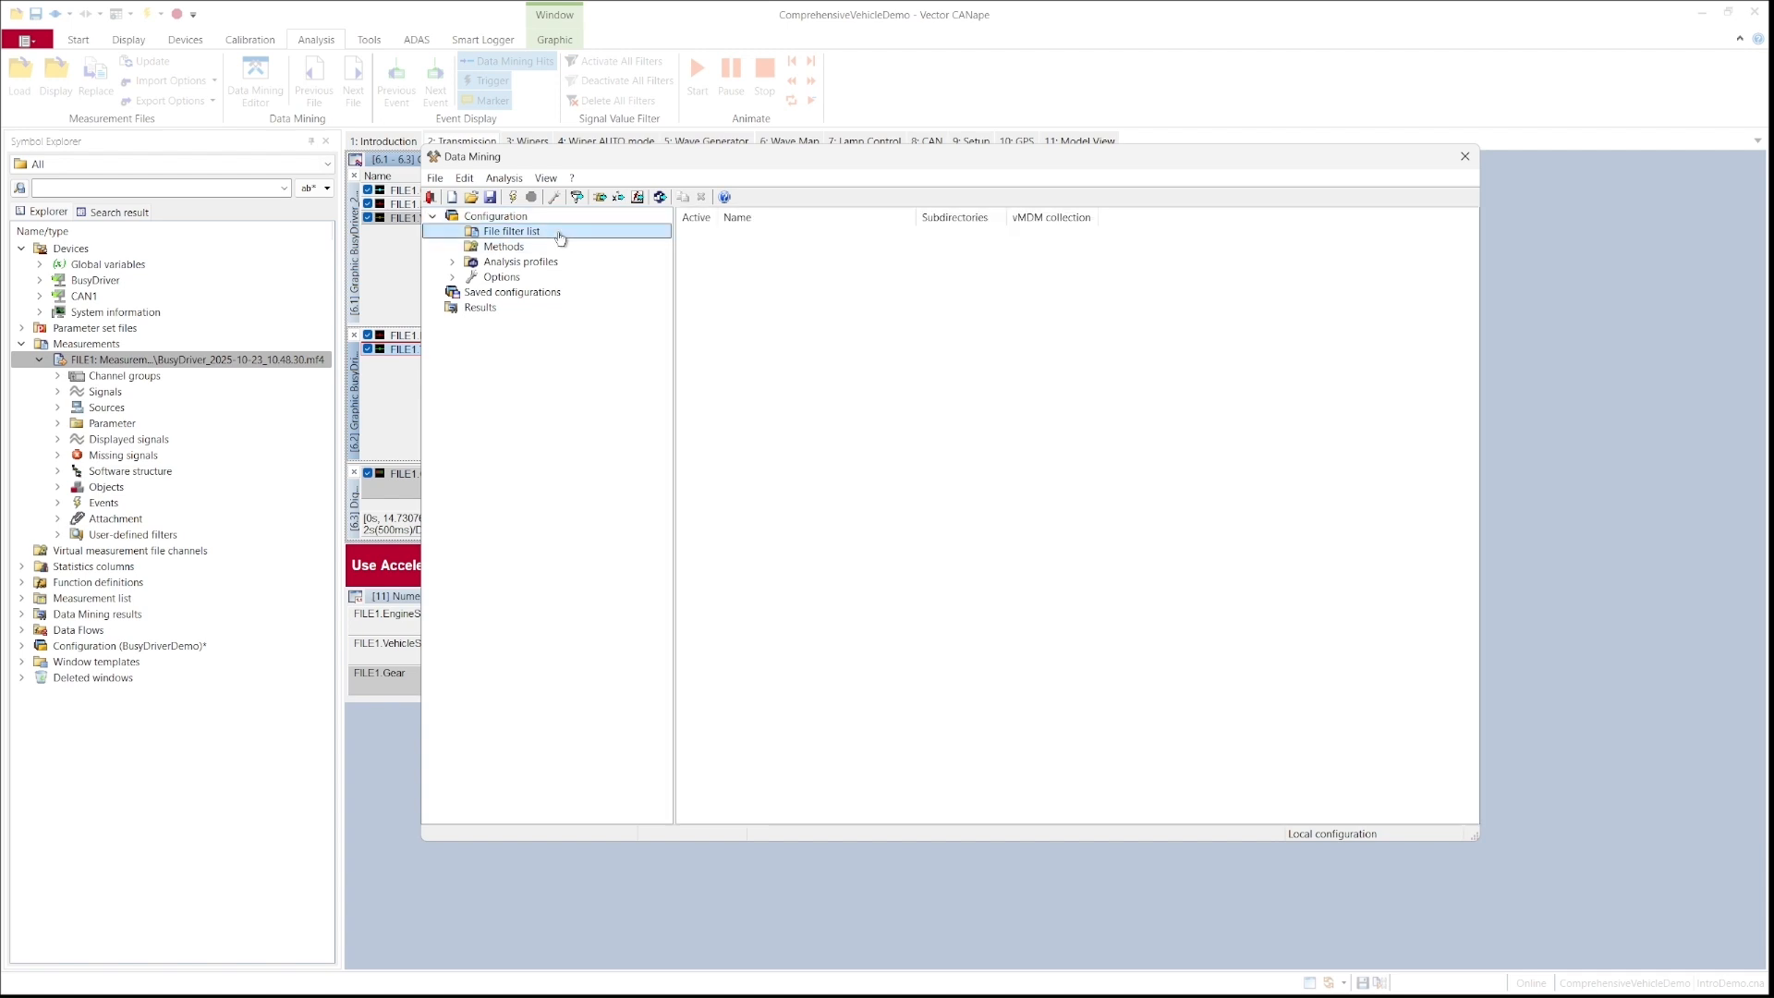
right_click(801, 278)
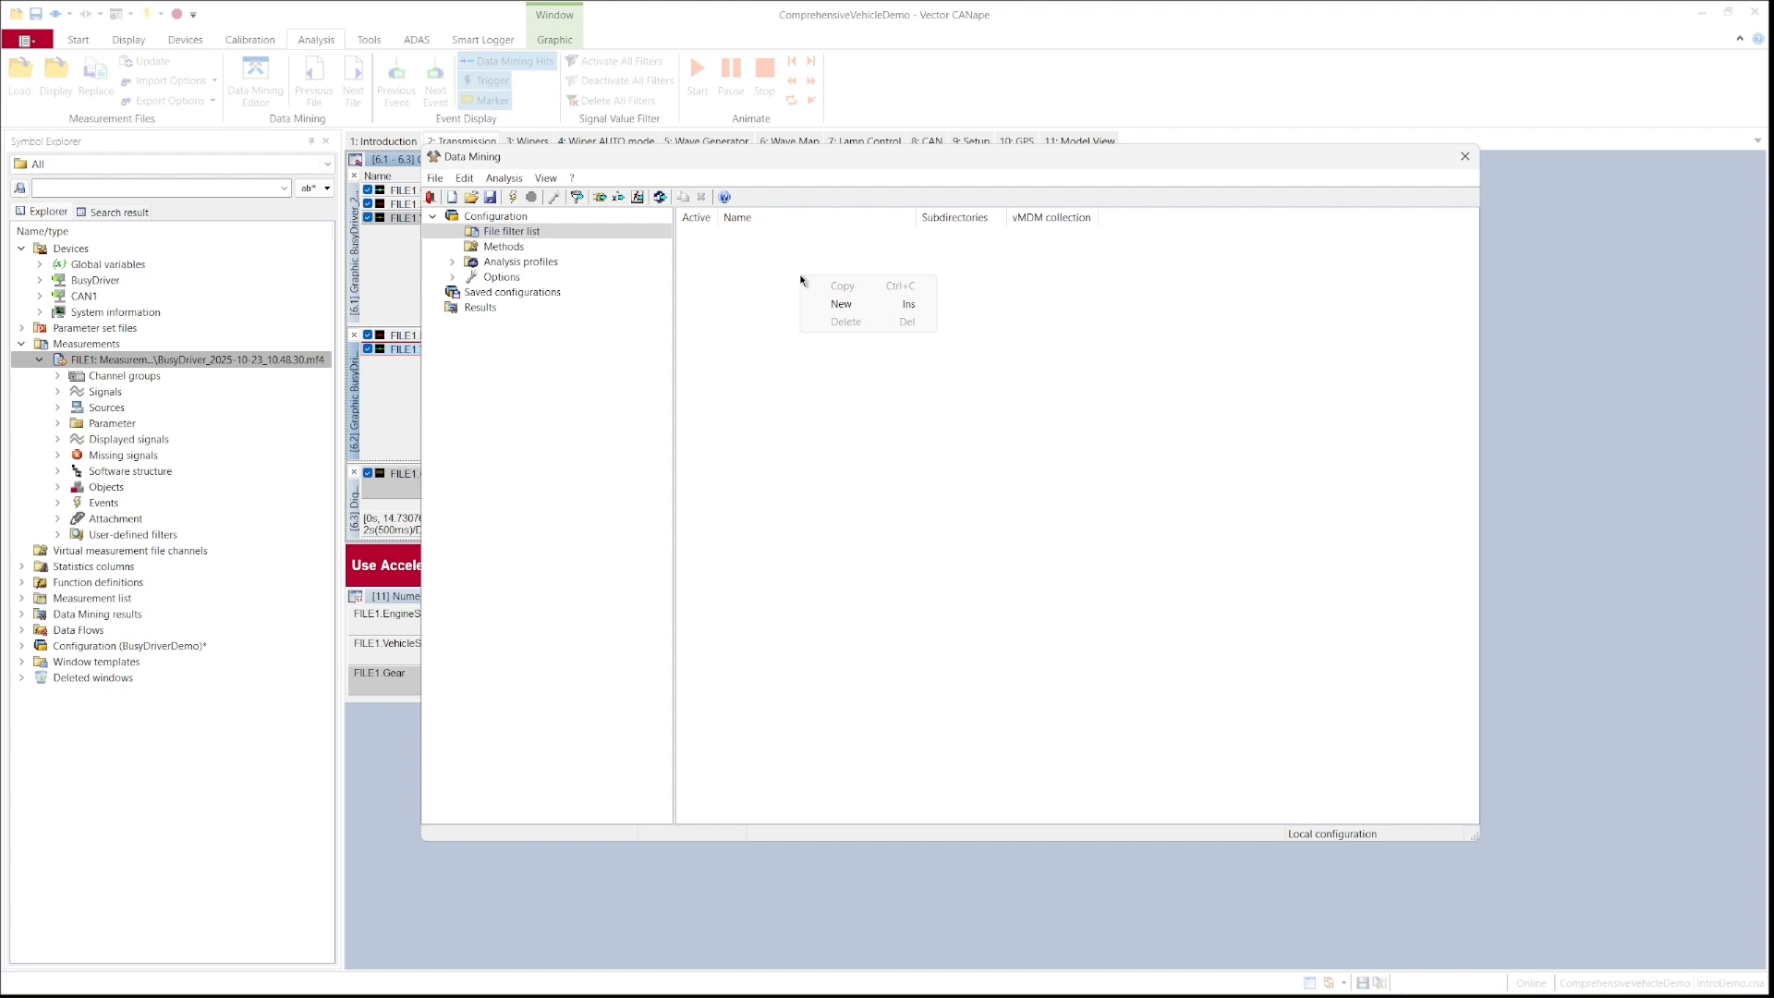
click(842, 303)
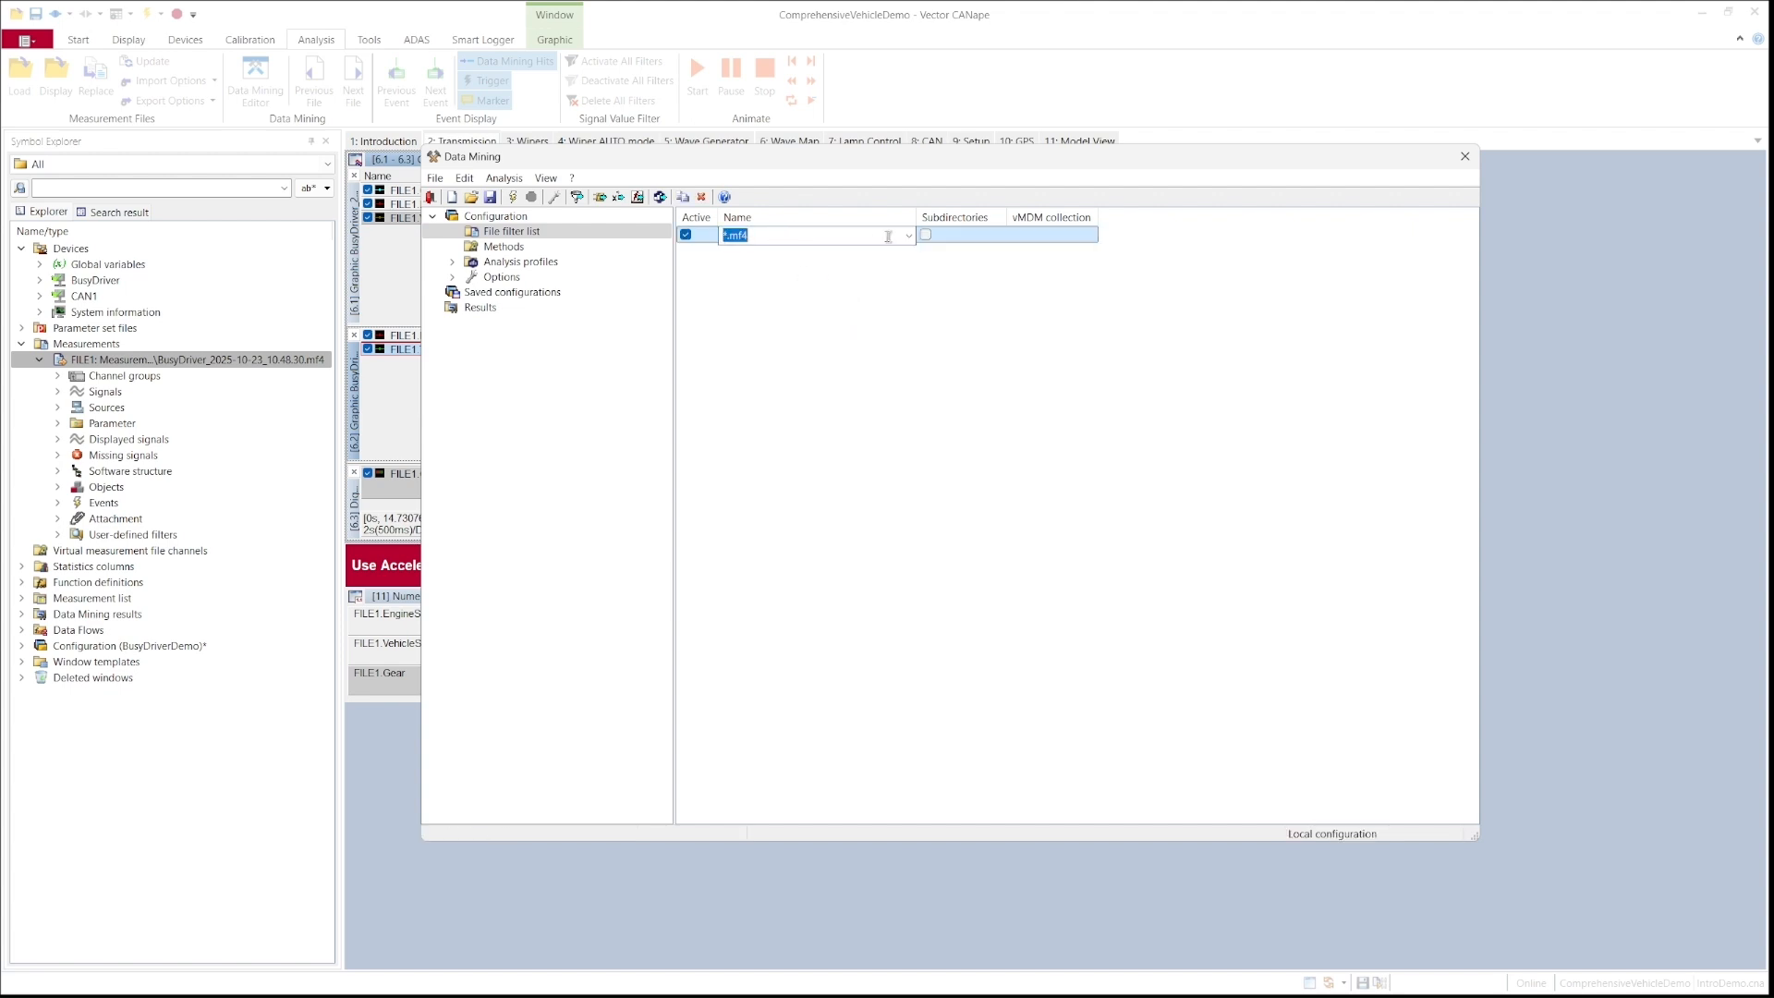
click(908, 238)
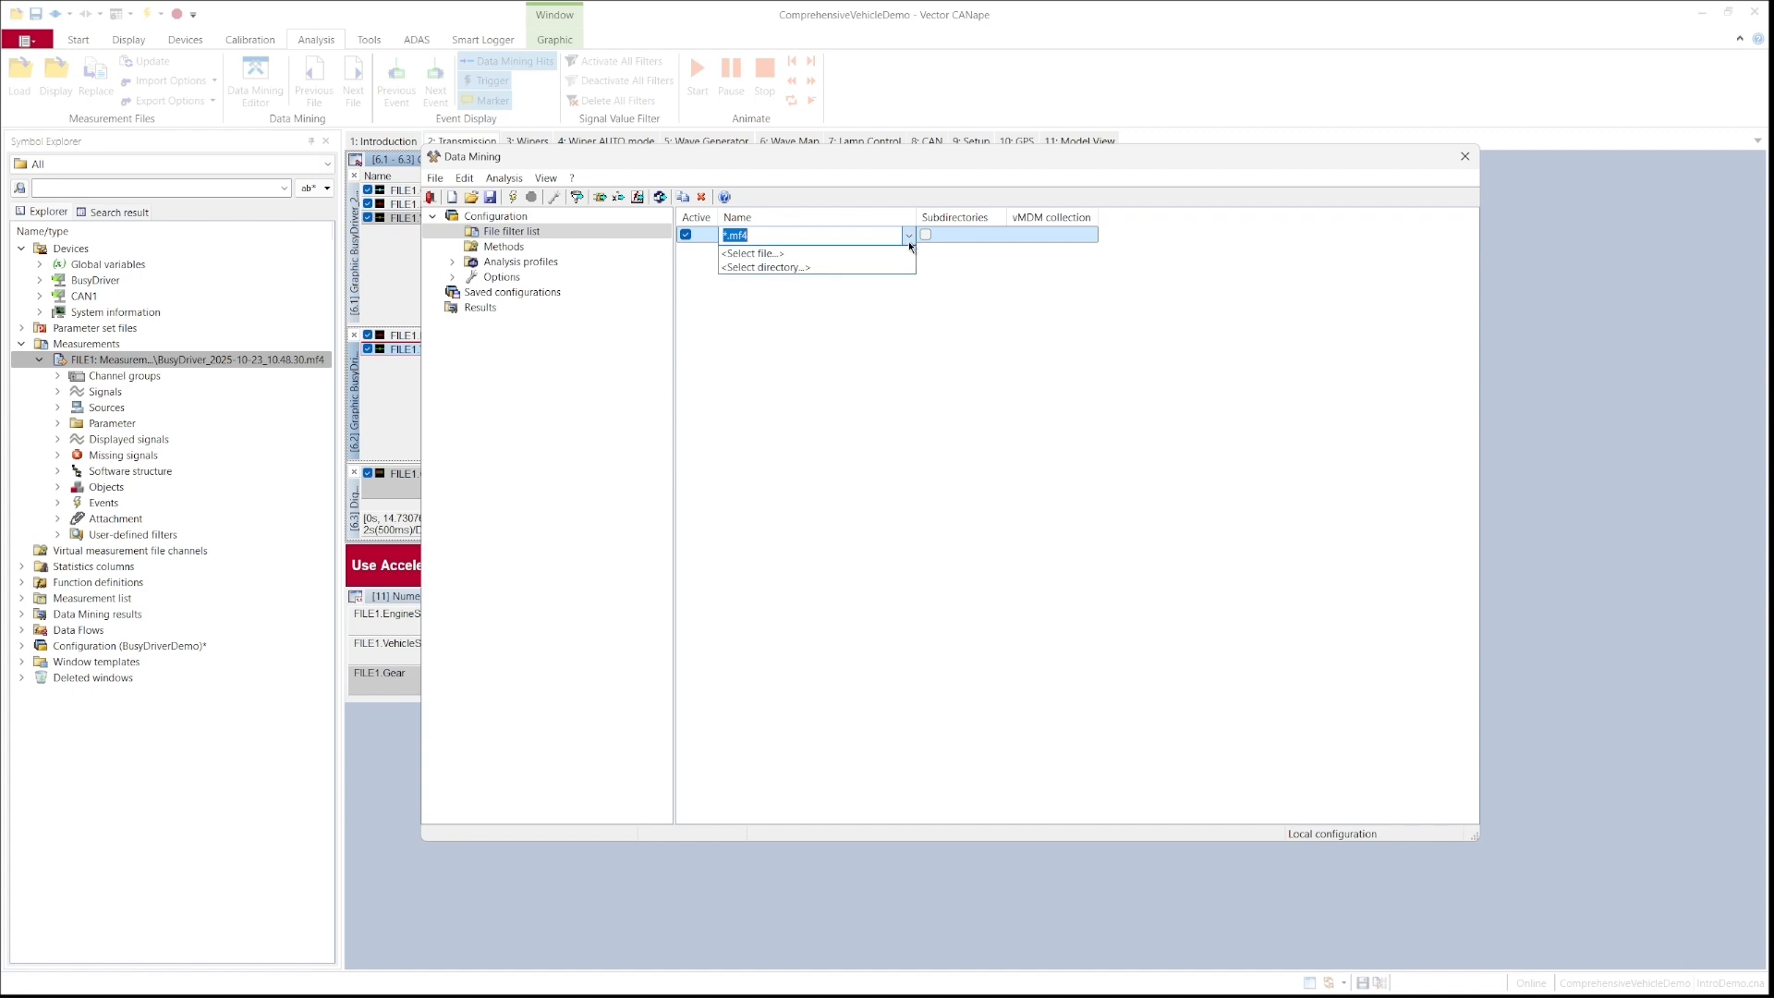
click(856, 268)
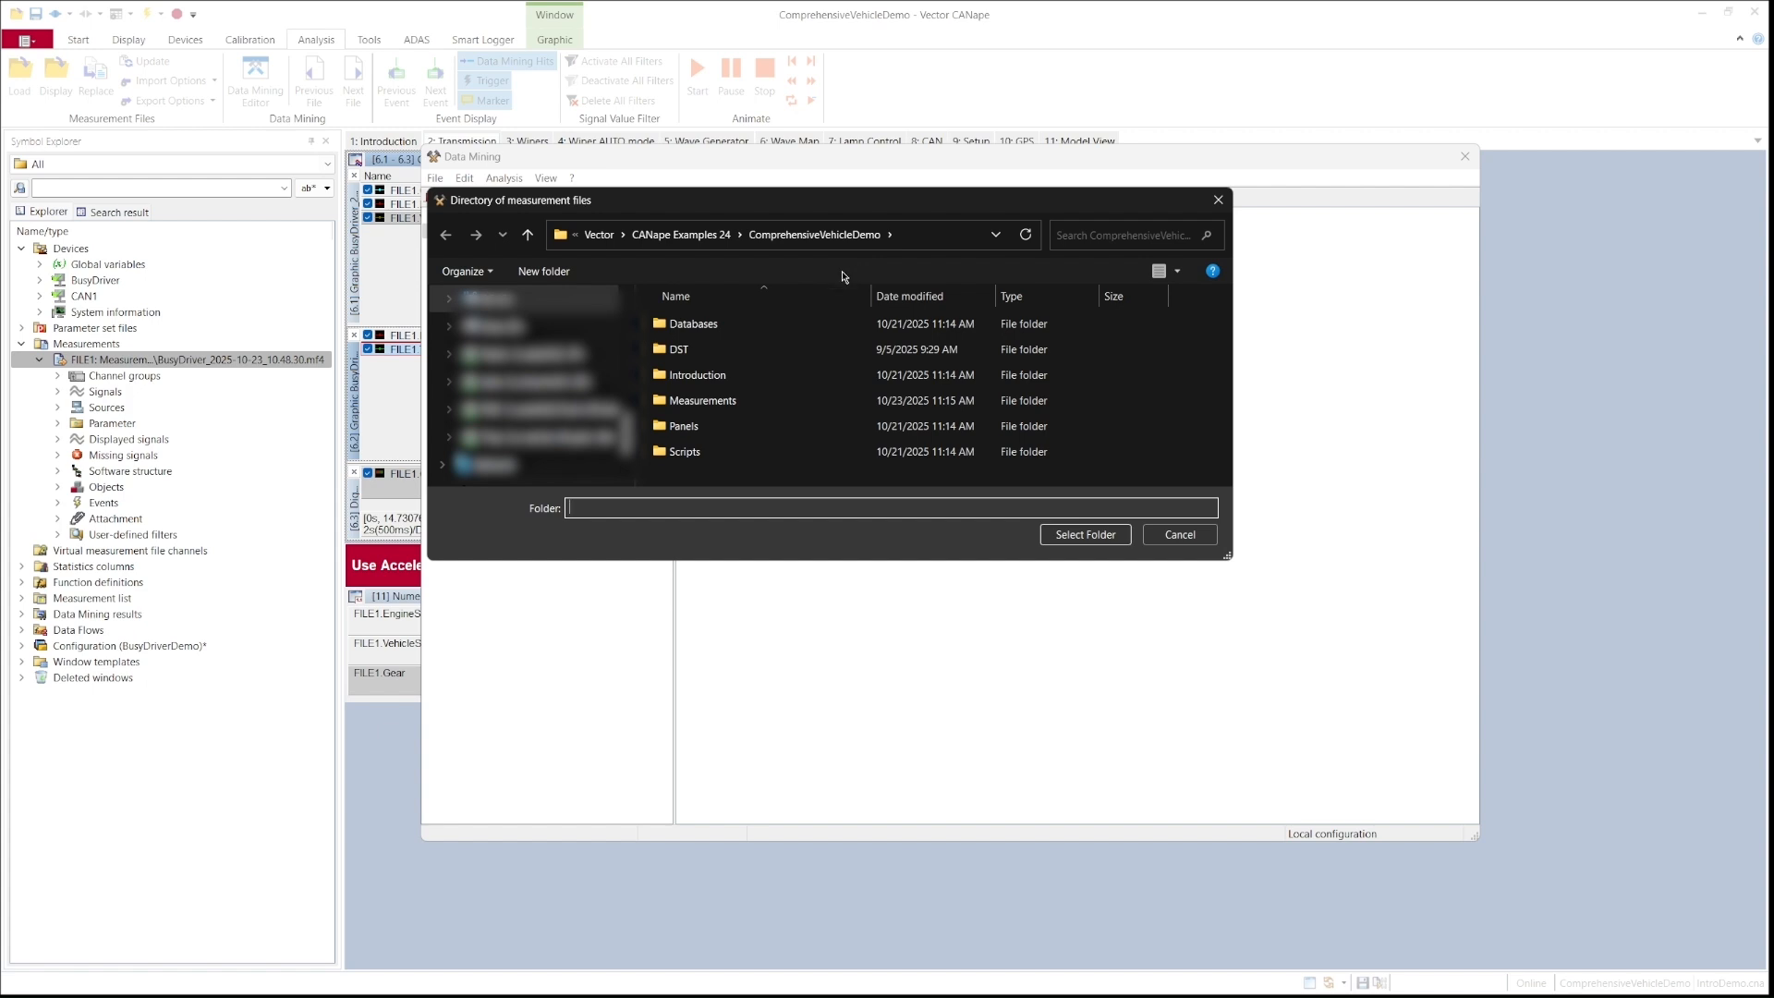
click(738, 399)
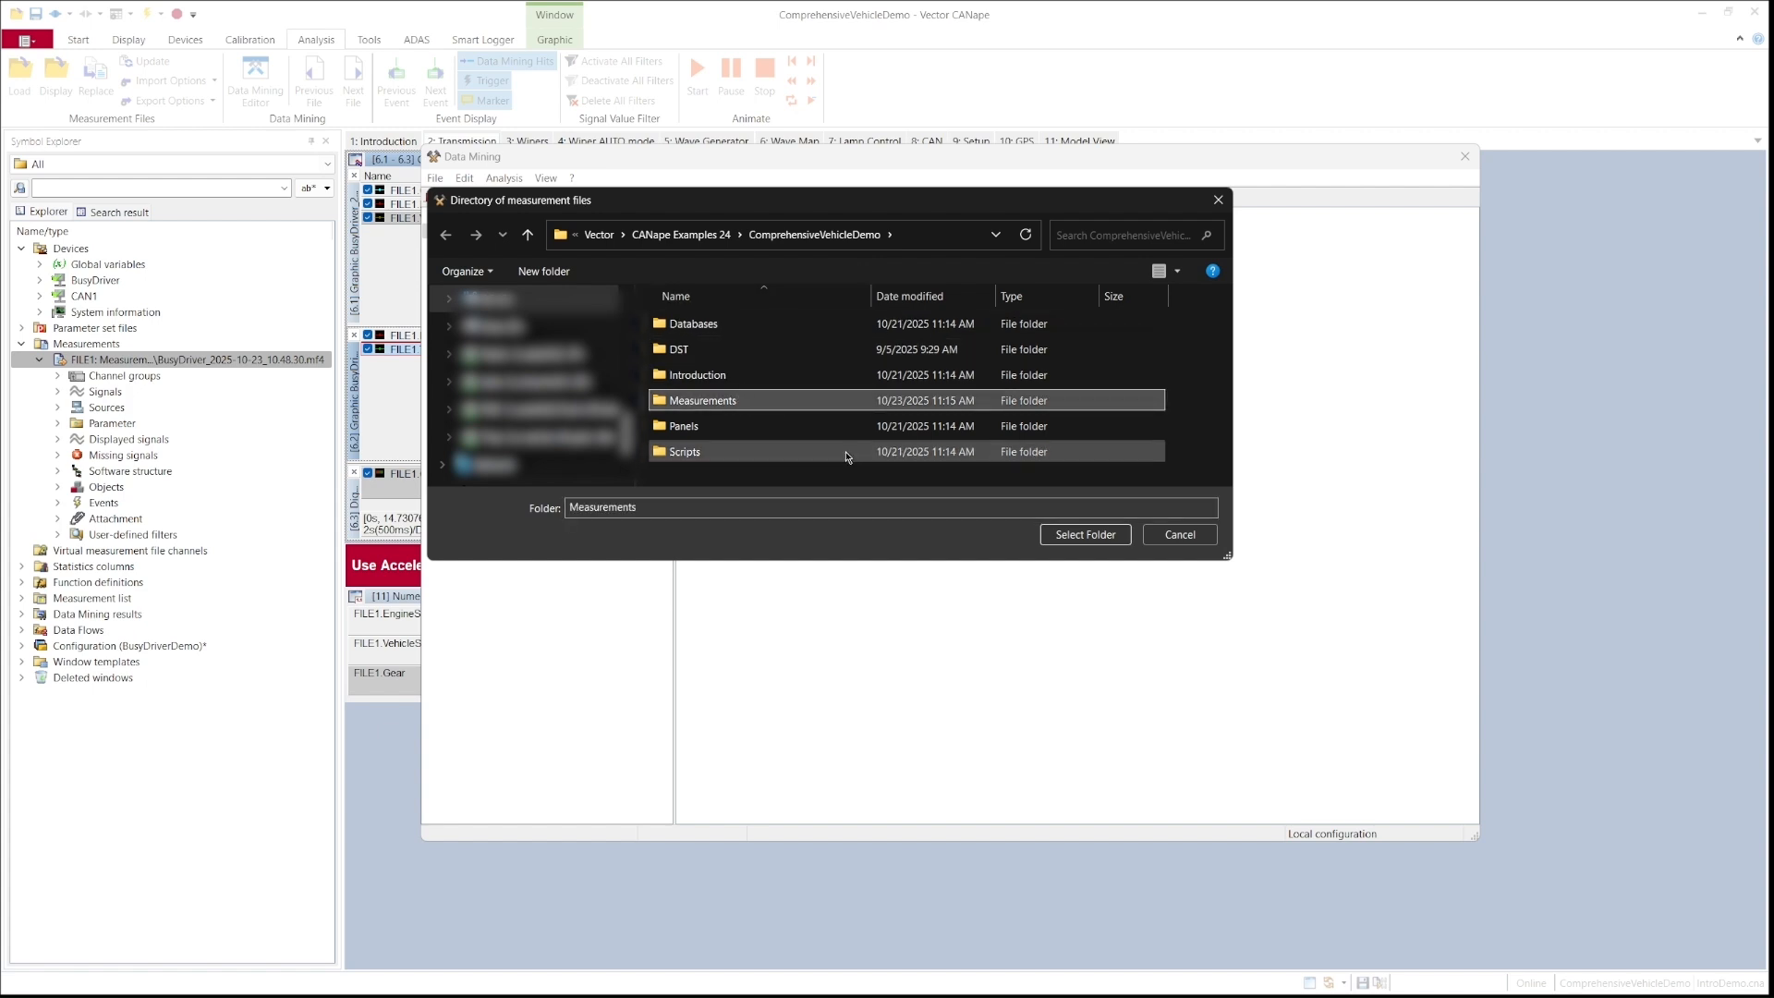
click(1106, 541)
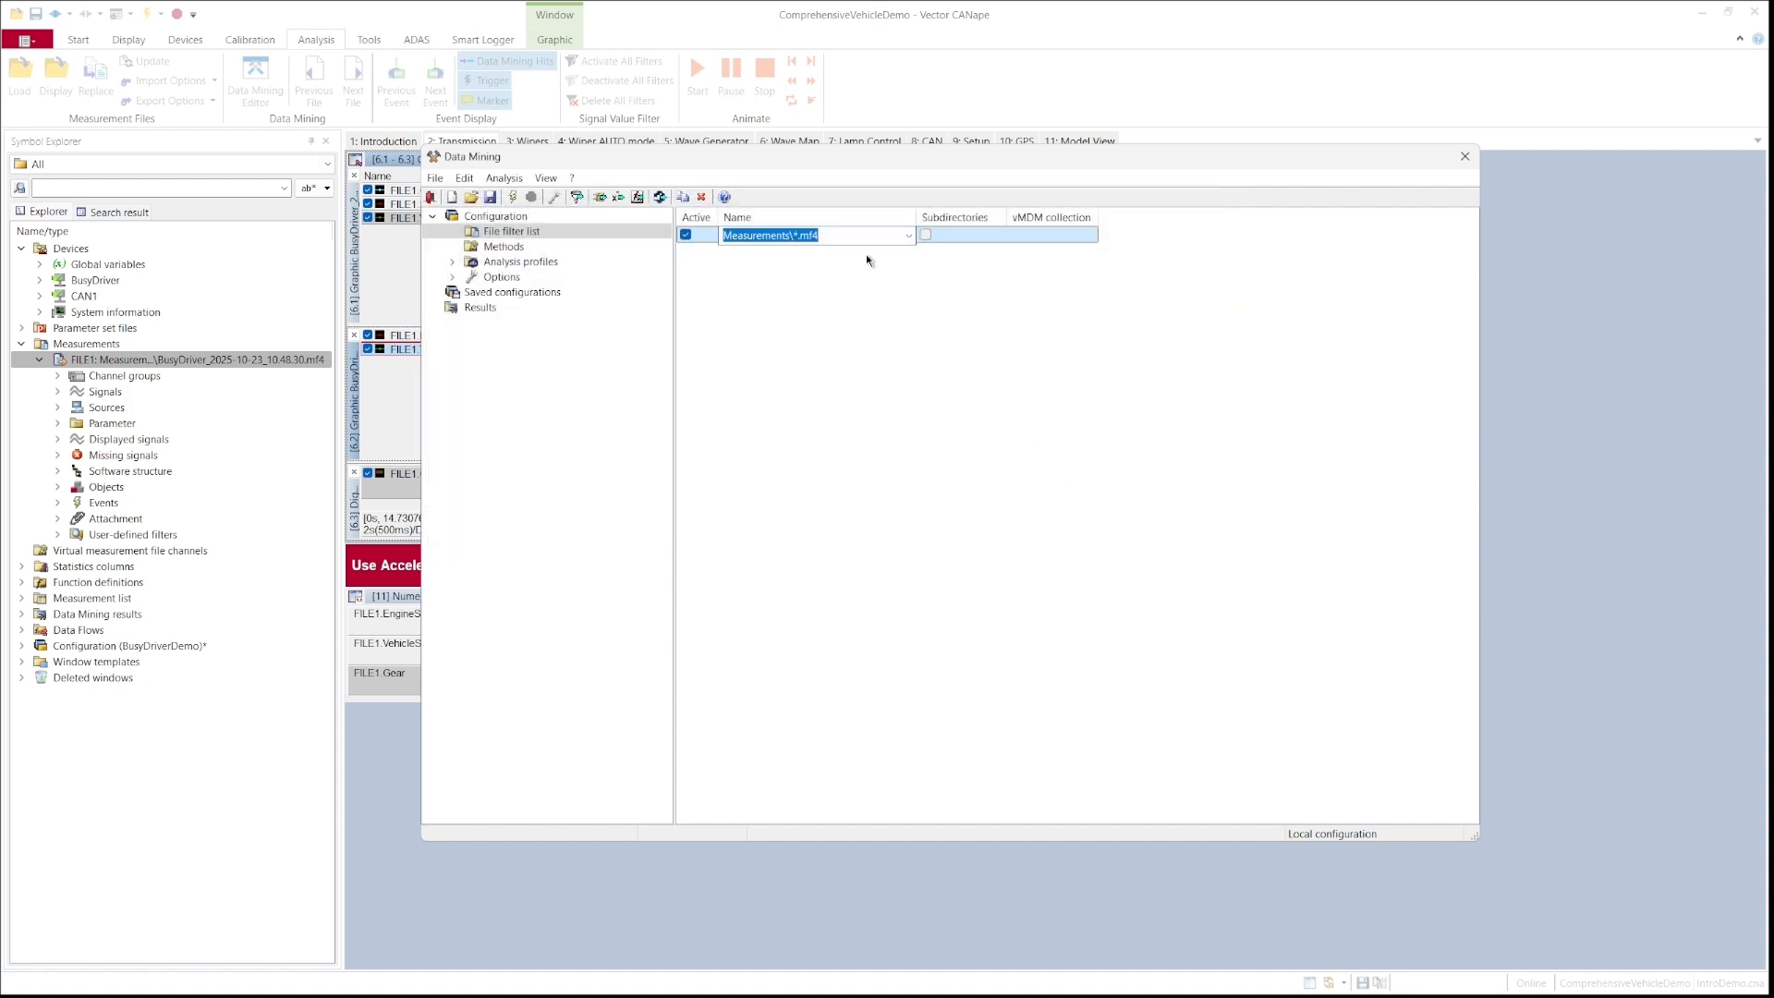
Step: Restrict the file filter to Measurements\BusyDriver_*.mf4
click(795, 235)
text(BusyDriv)
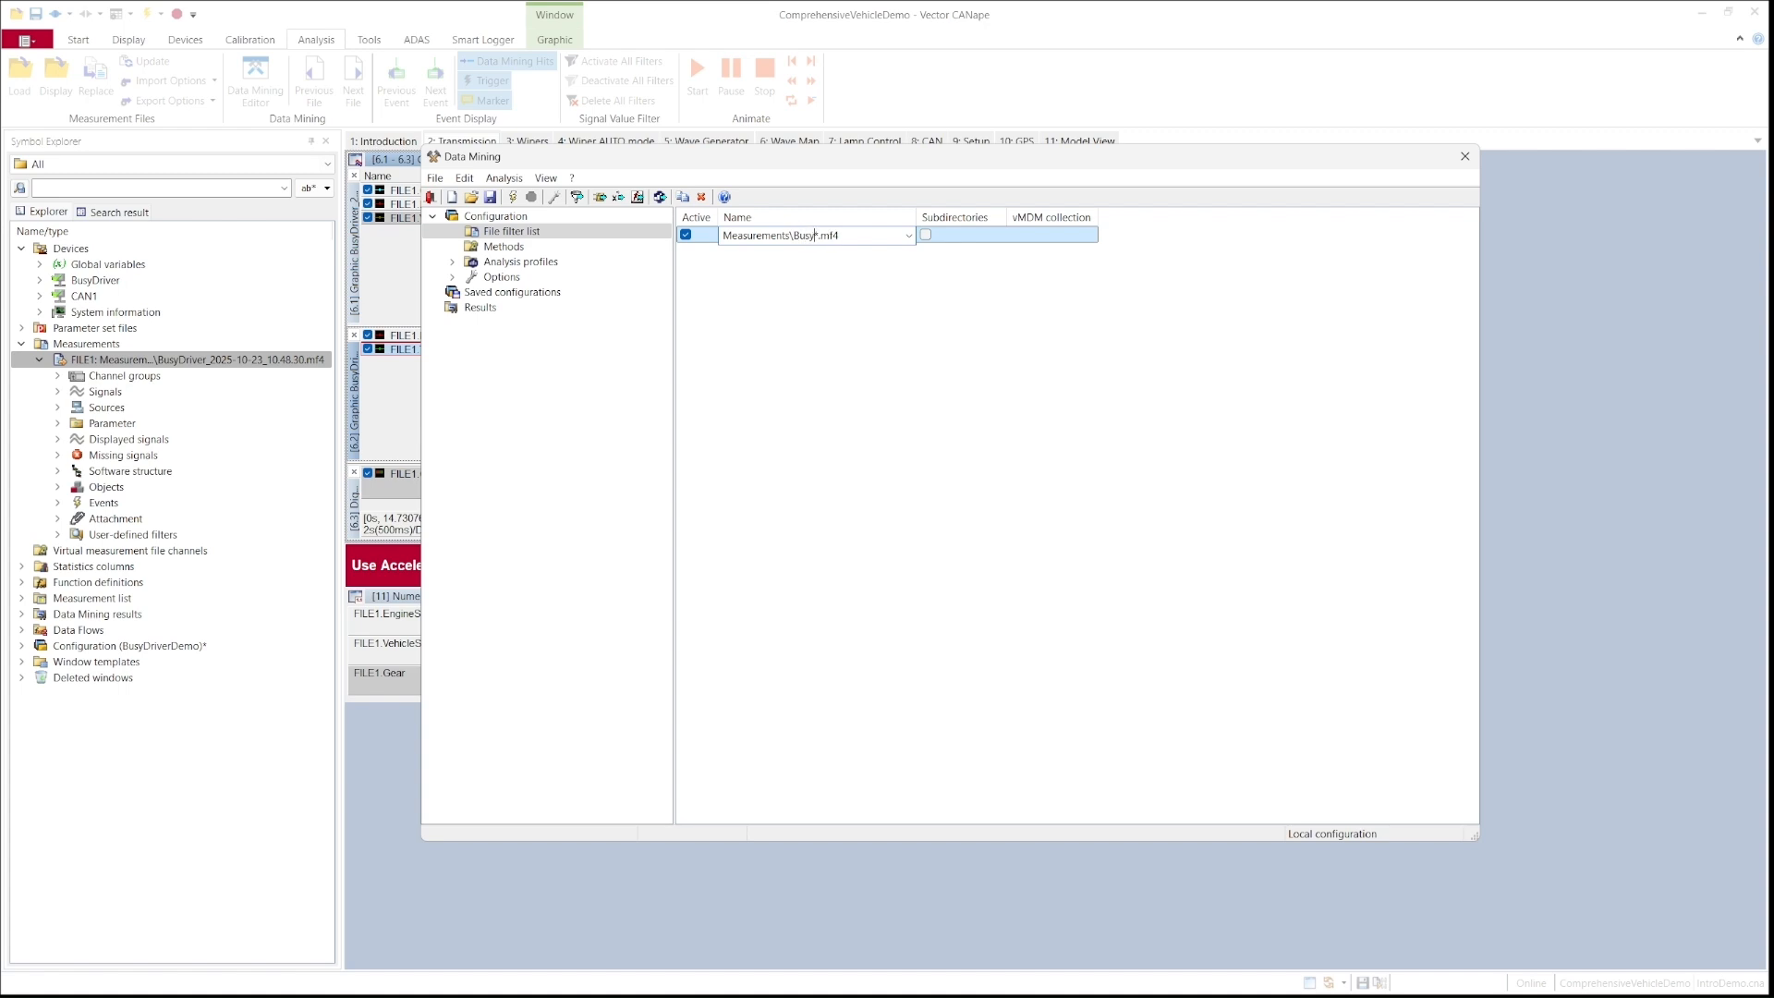
text(er_)
click(911, 409)
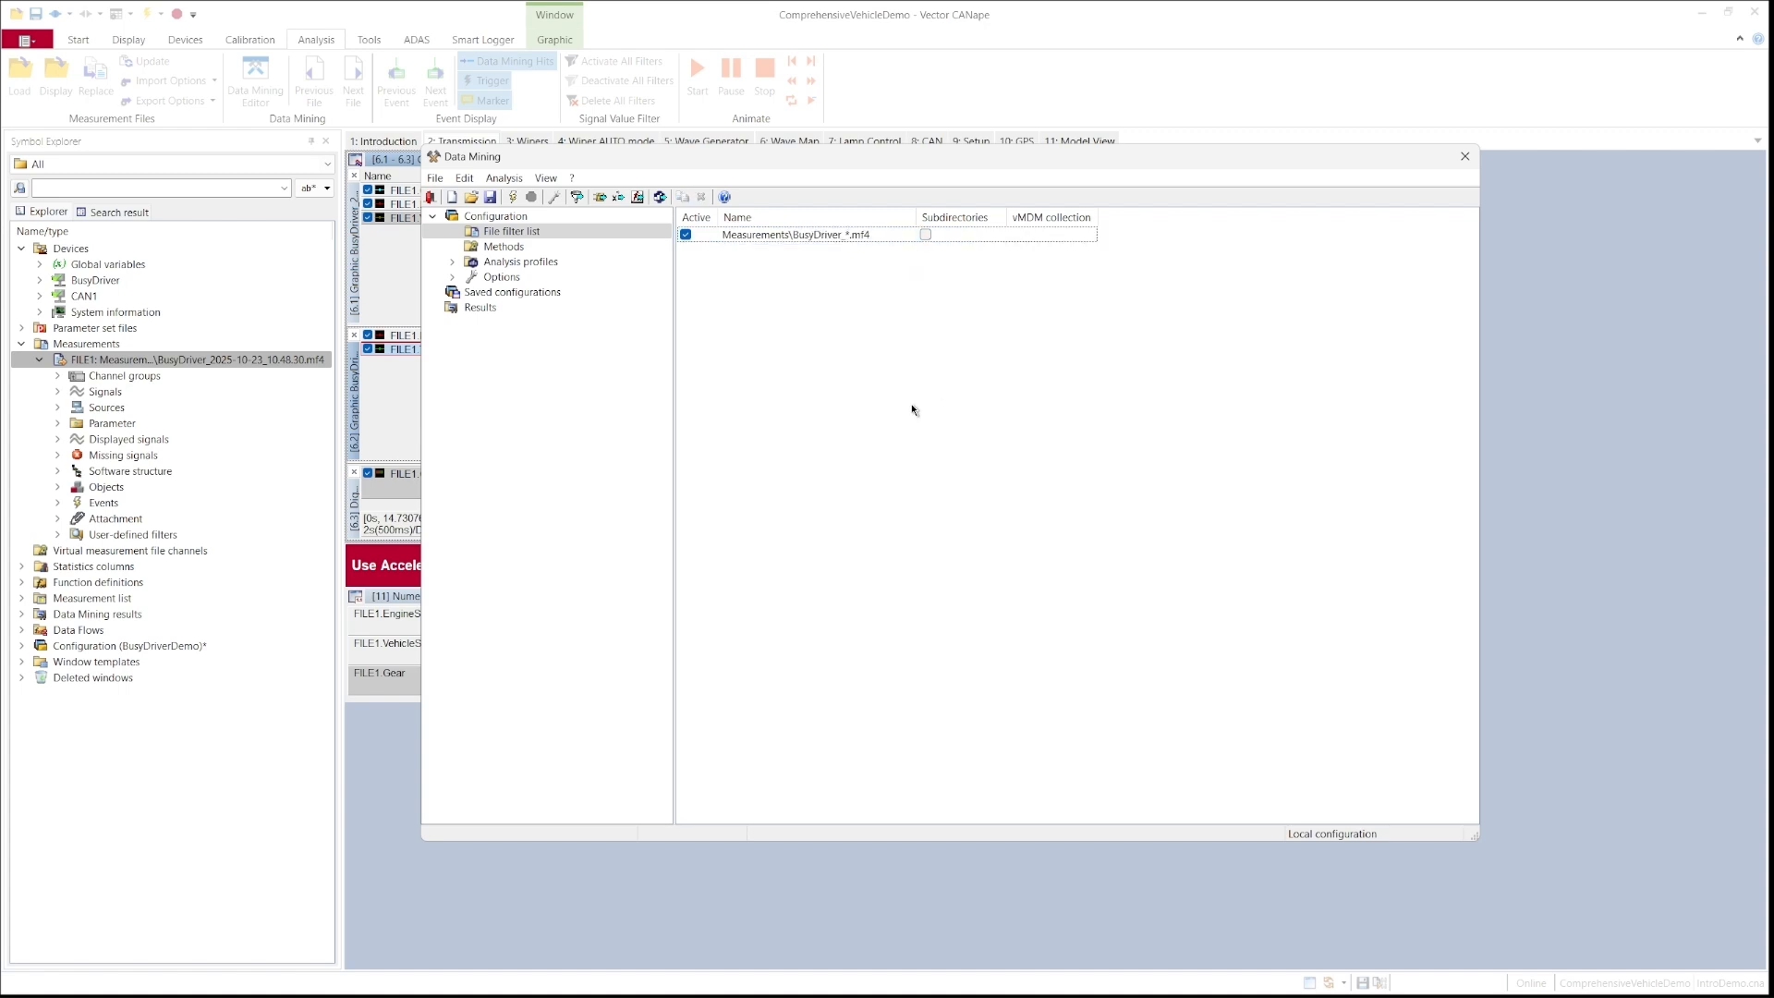
click(729, 237)
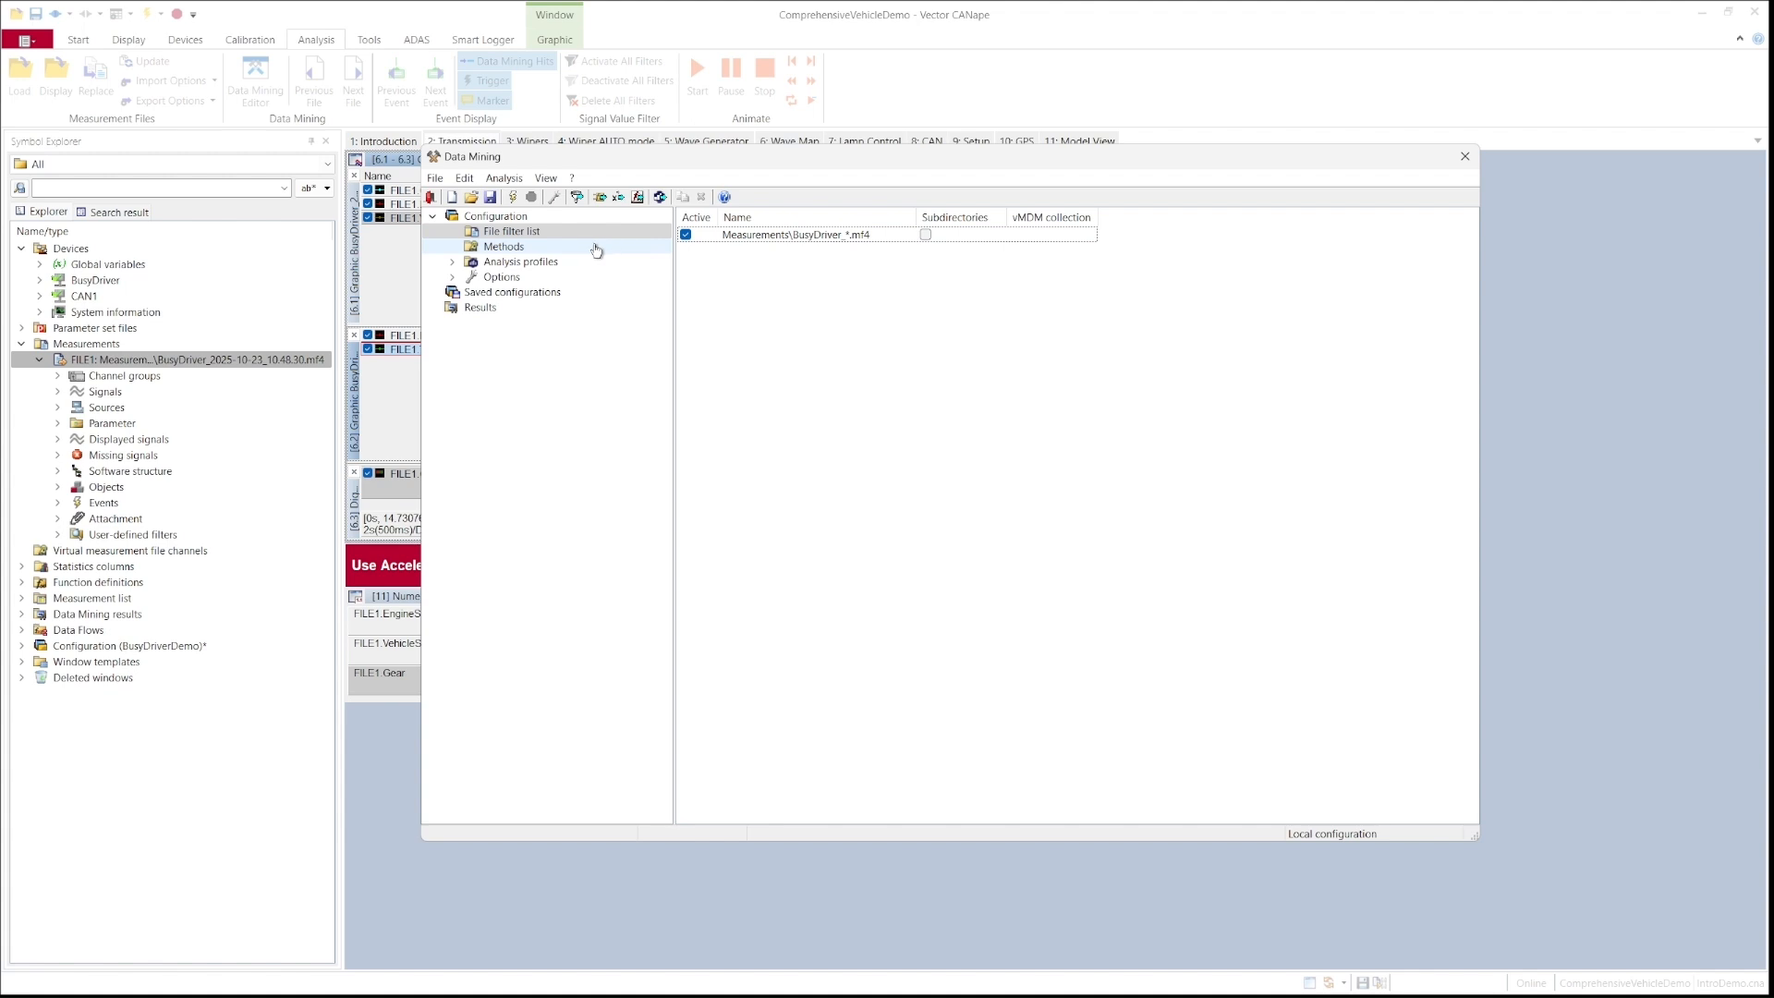
Step: Insert an algebraic condition as a new data mining method
click(594, 248)
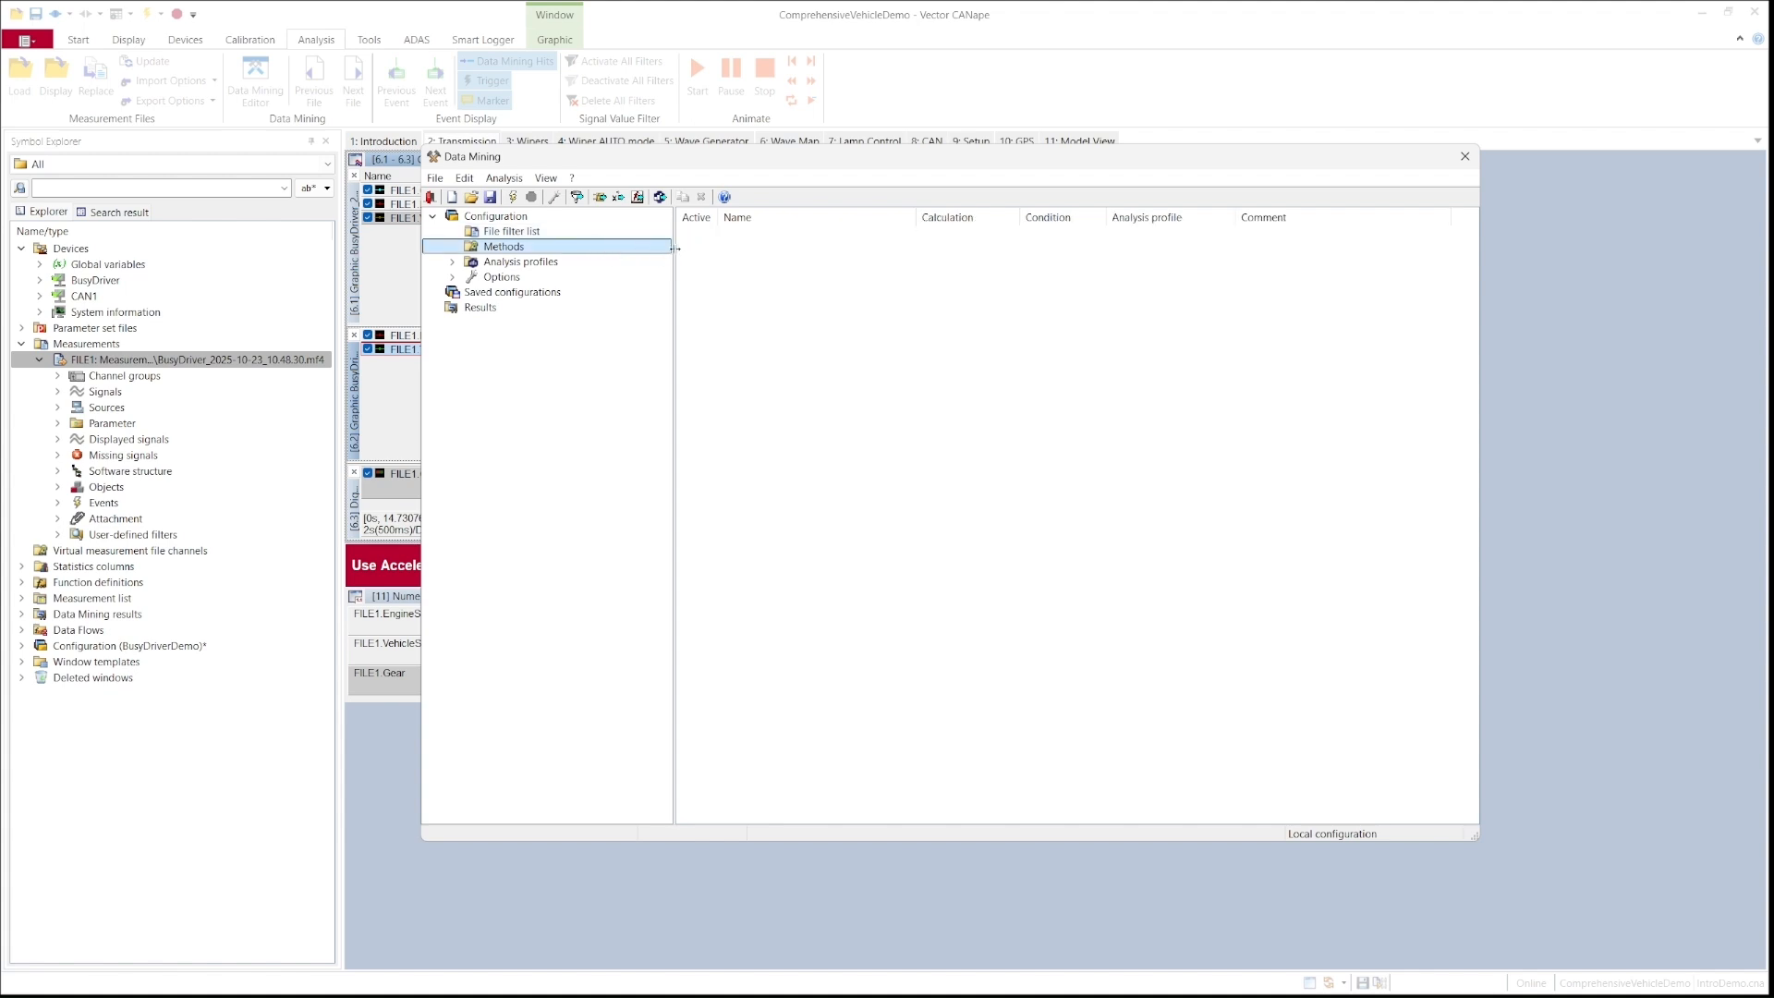
right_click(778, 255)
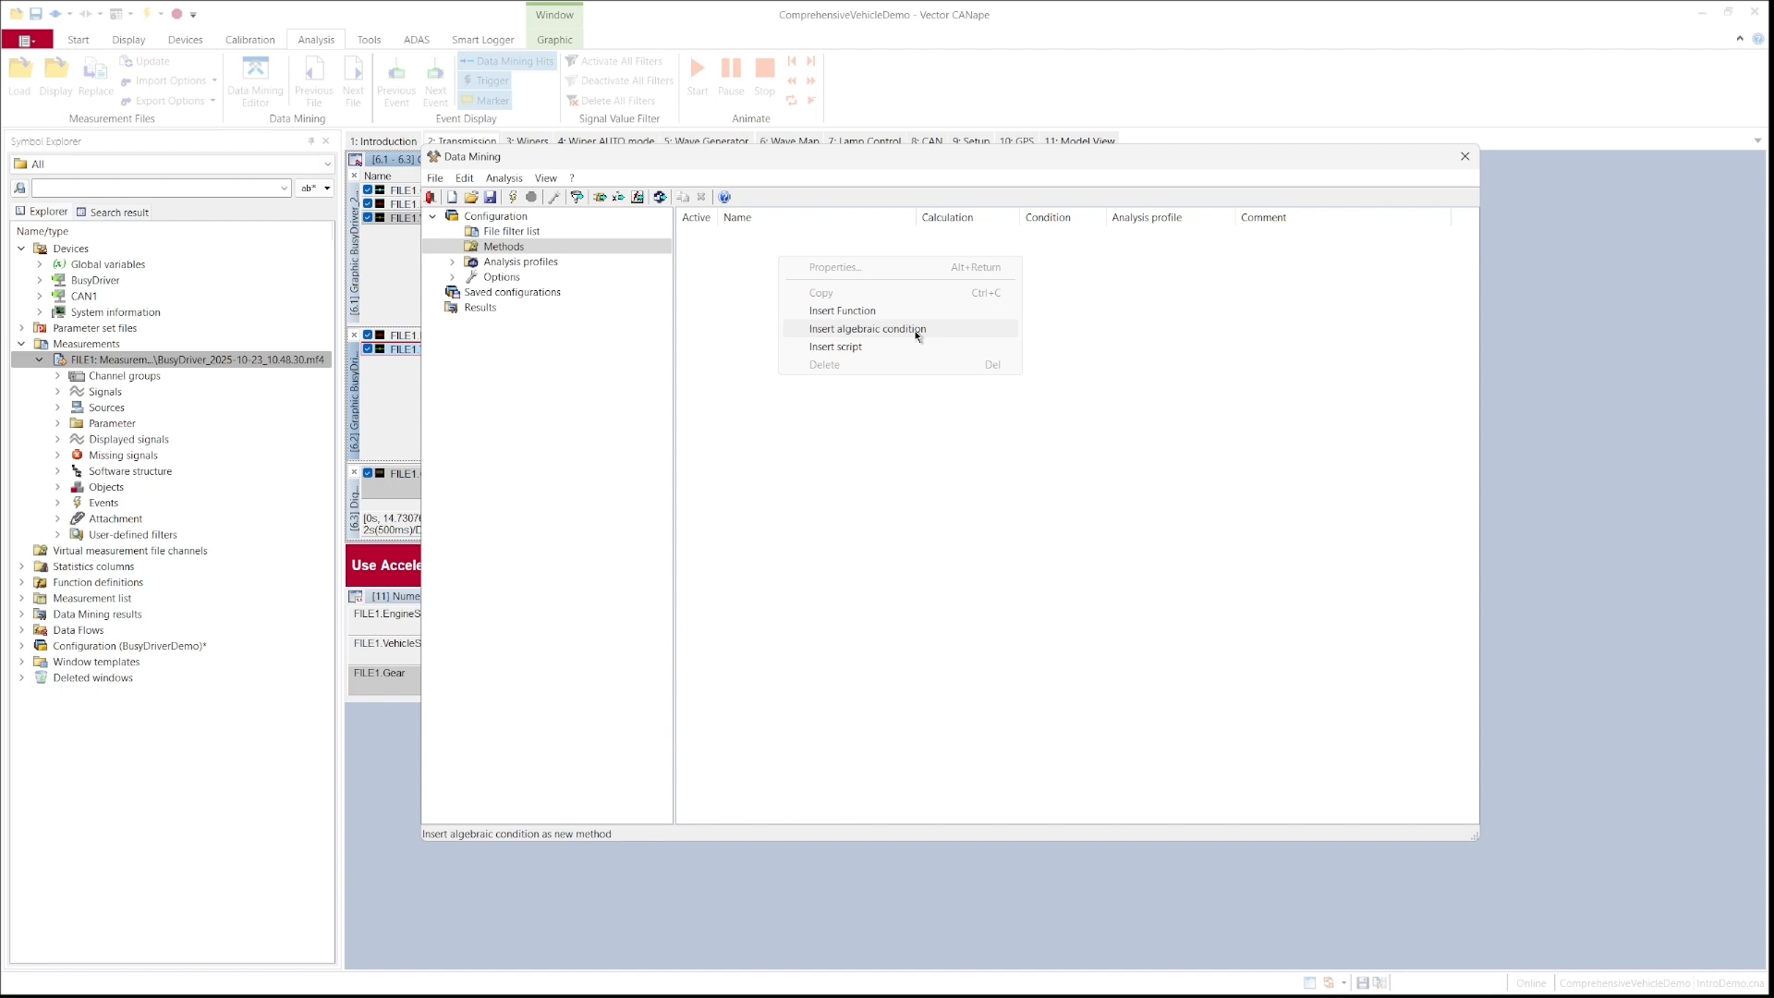
click(915, 331)
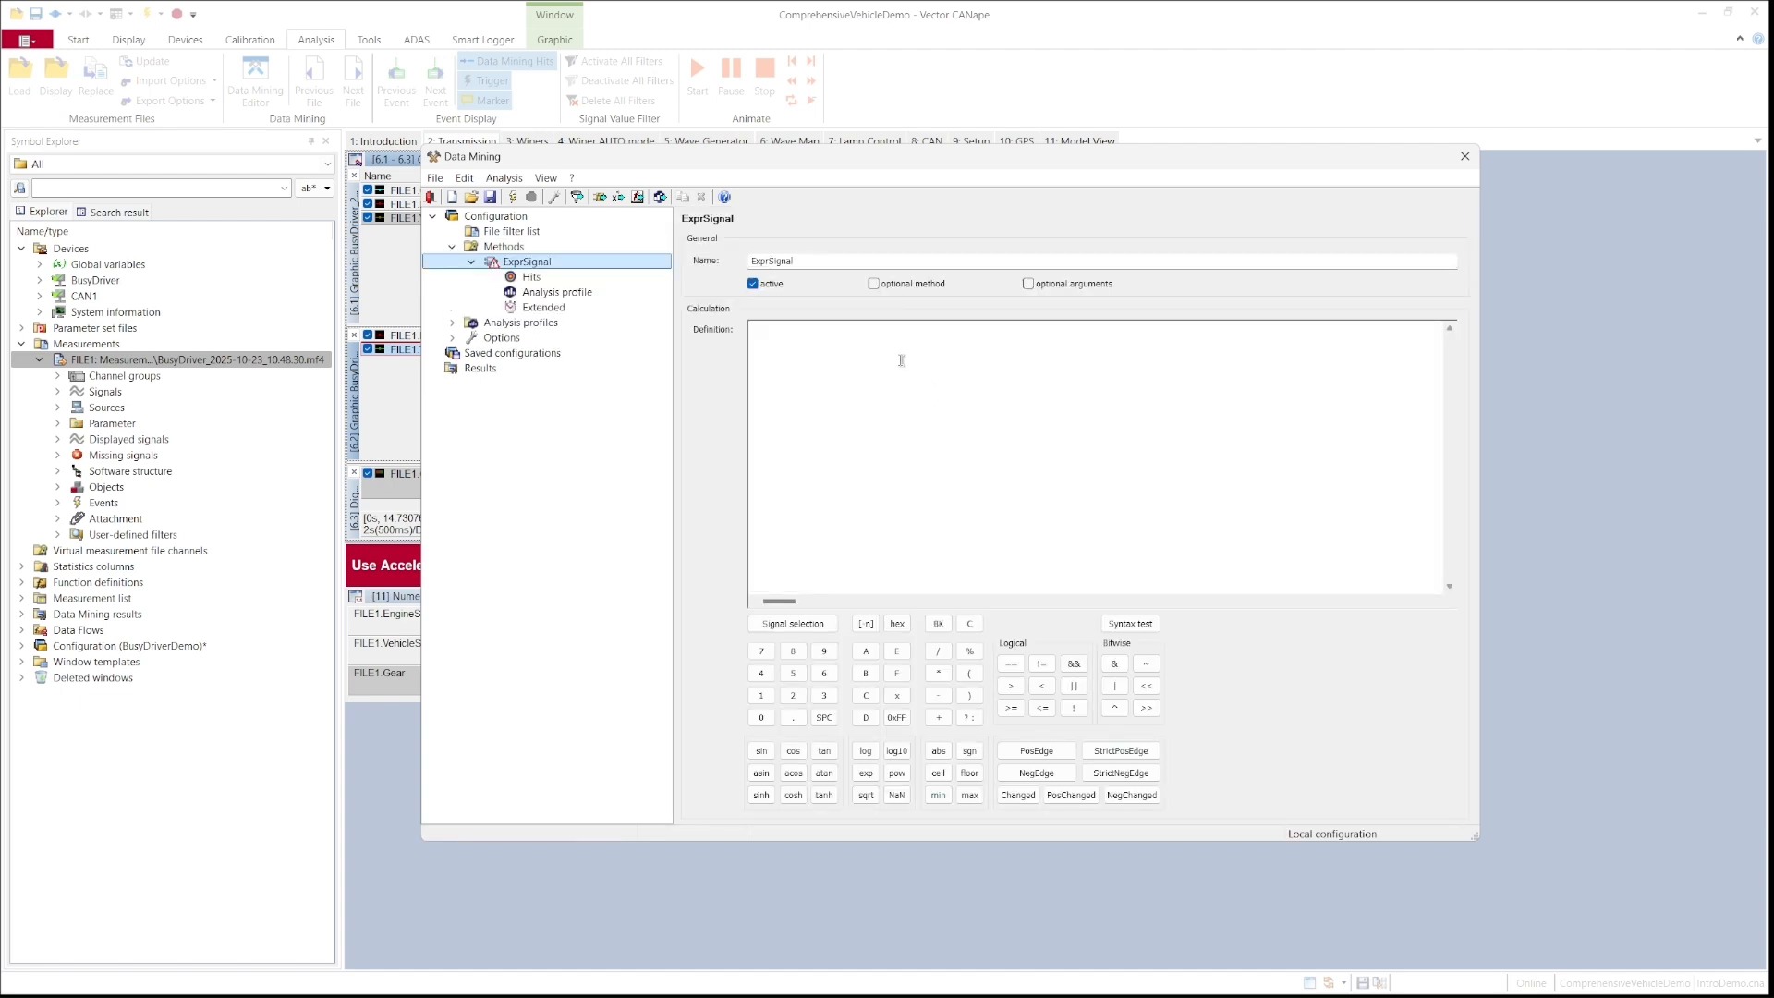
Step: Insert the VehicleSpeed signal from the FILE1 measurement file into the algebraic condition's definition
click(892, 365)
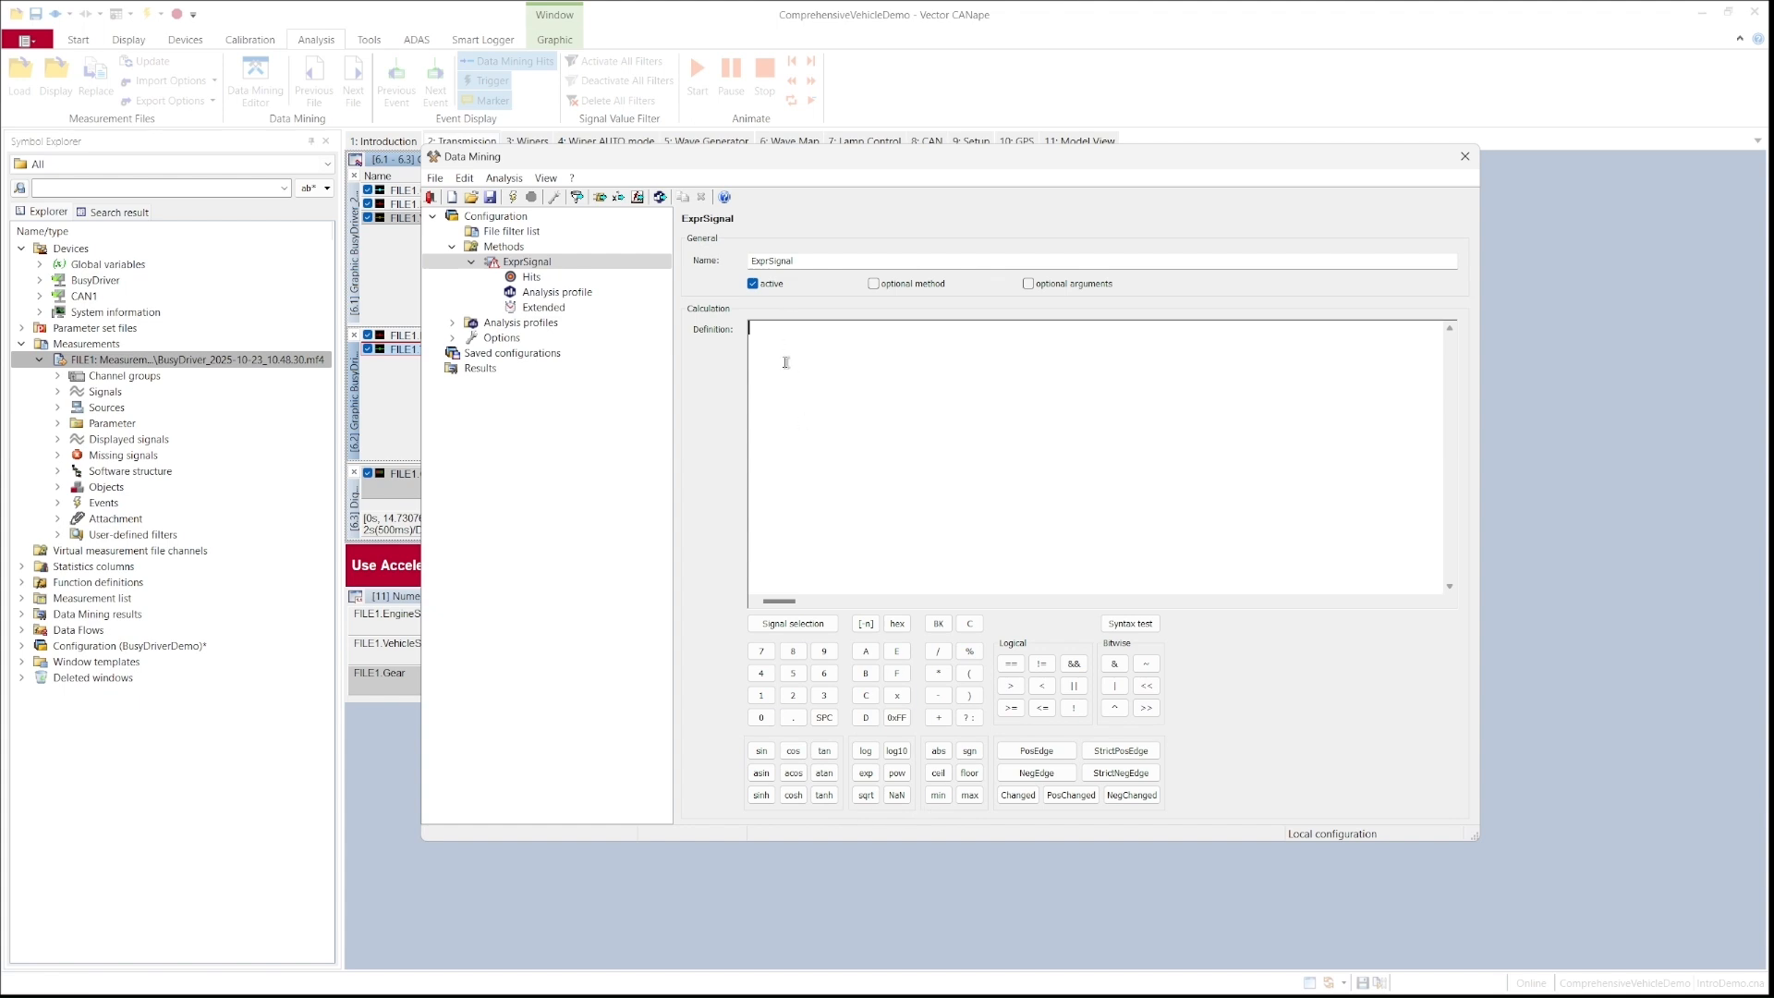
click(803, 625)
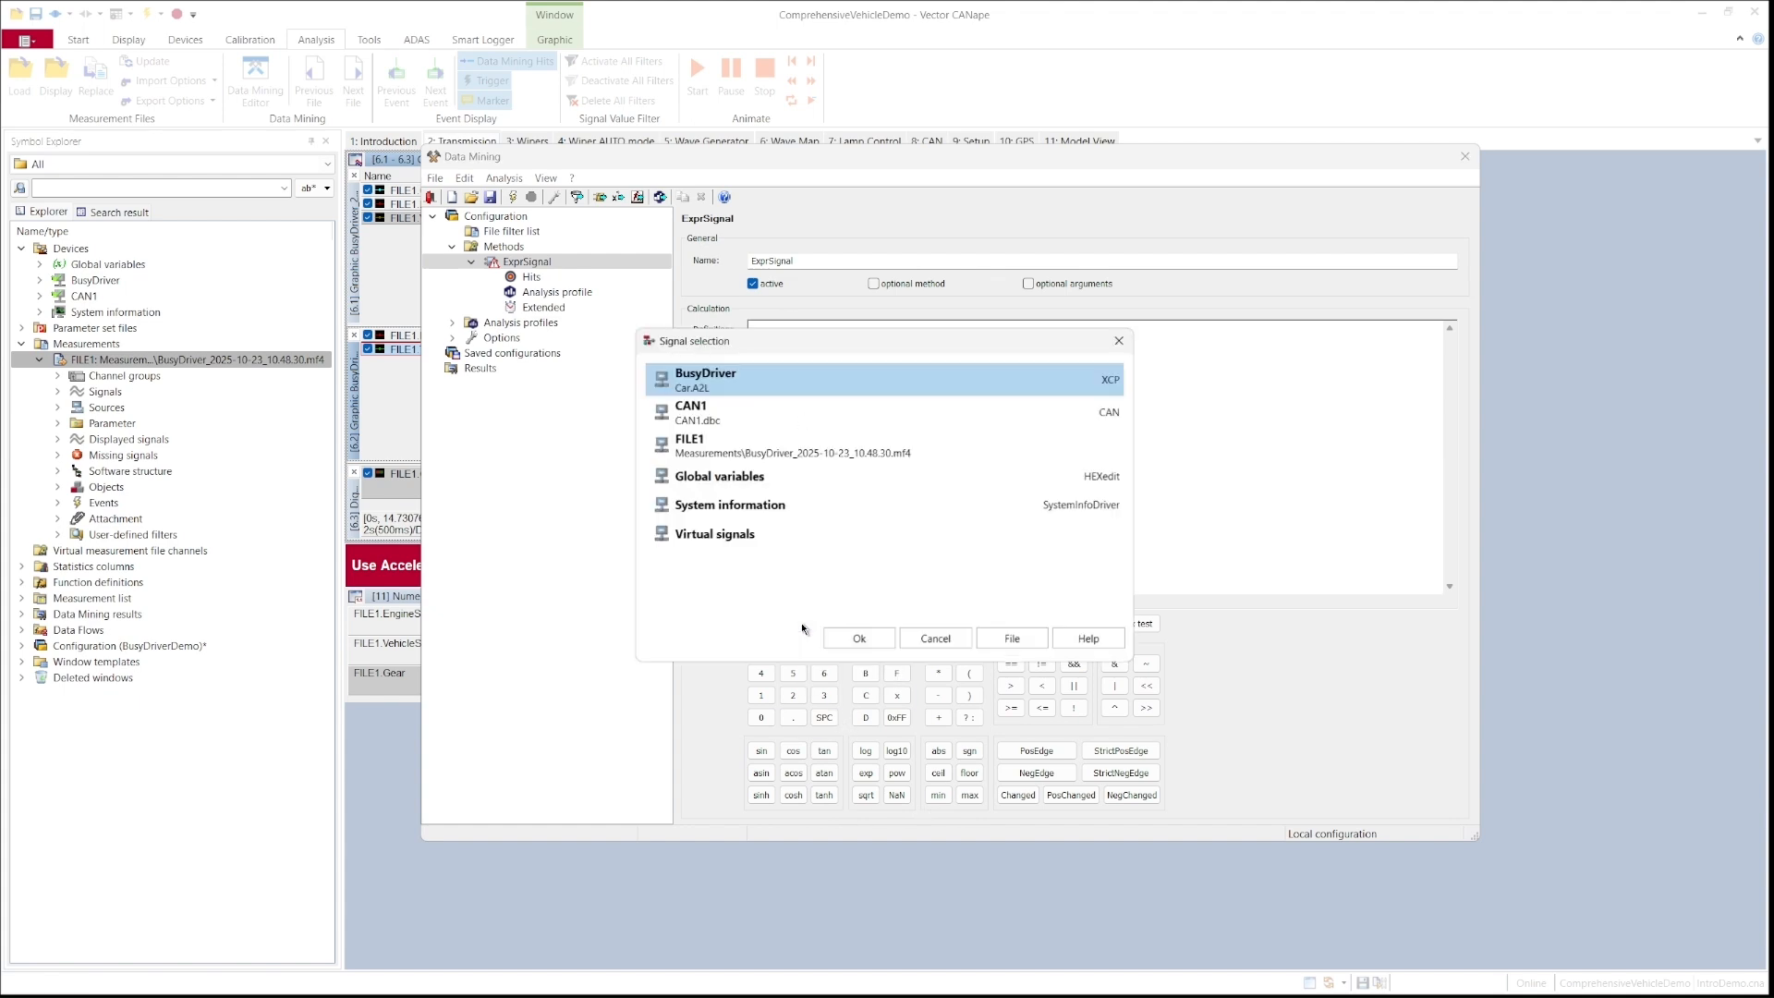
click(741, 454)
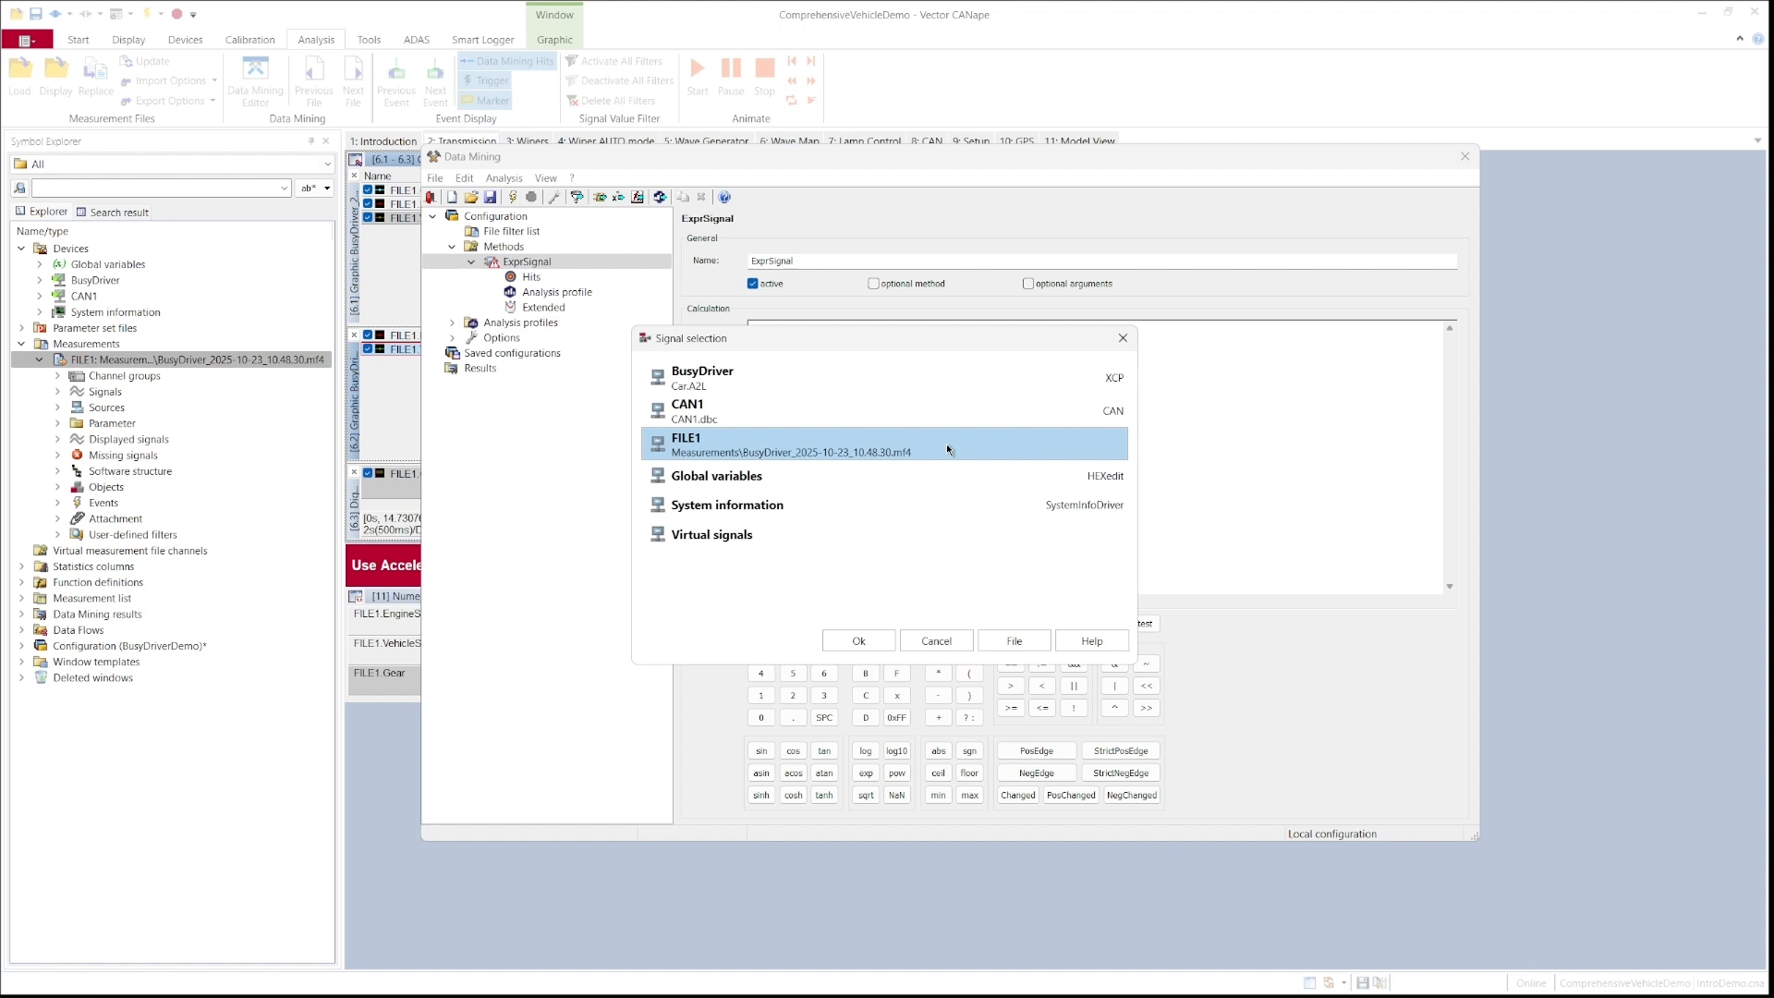
click(858, 641)
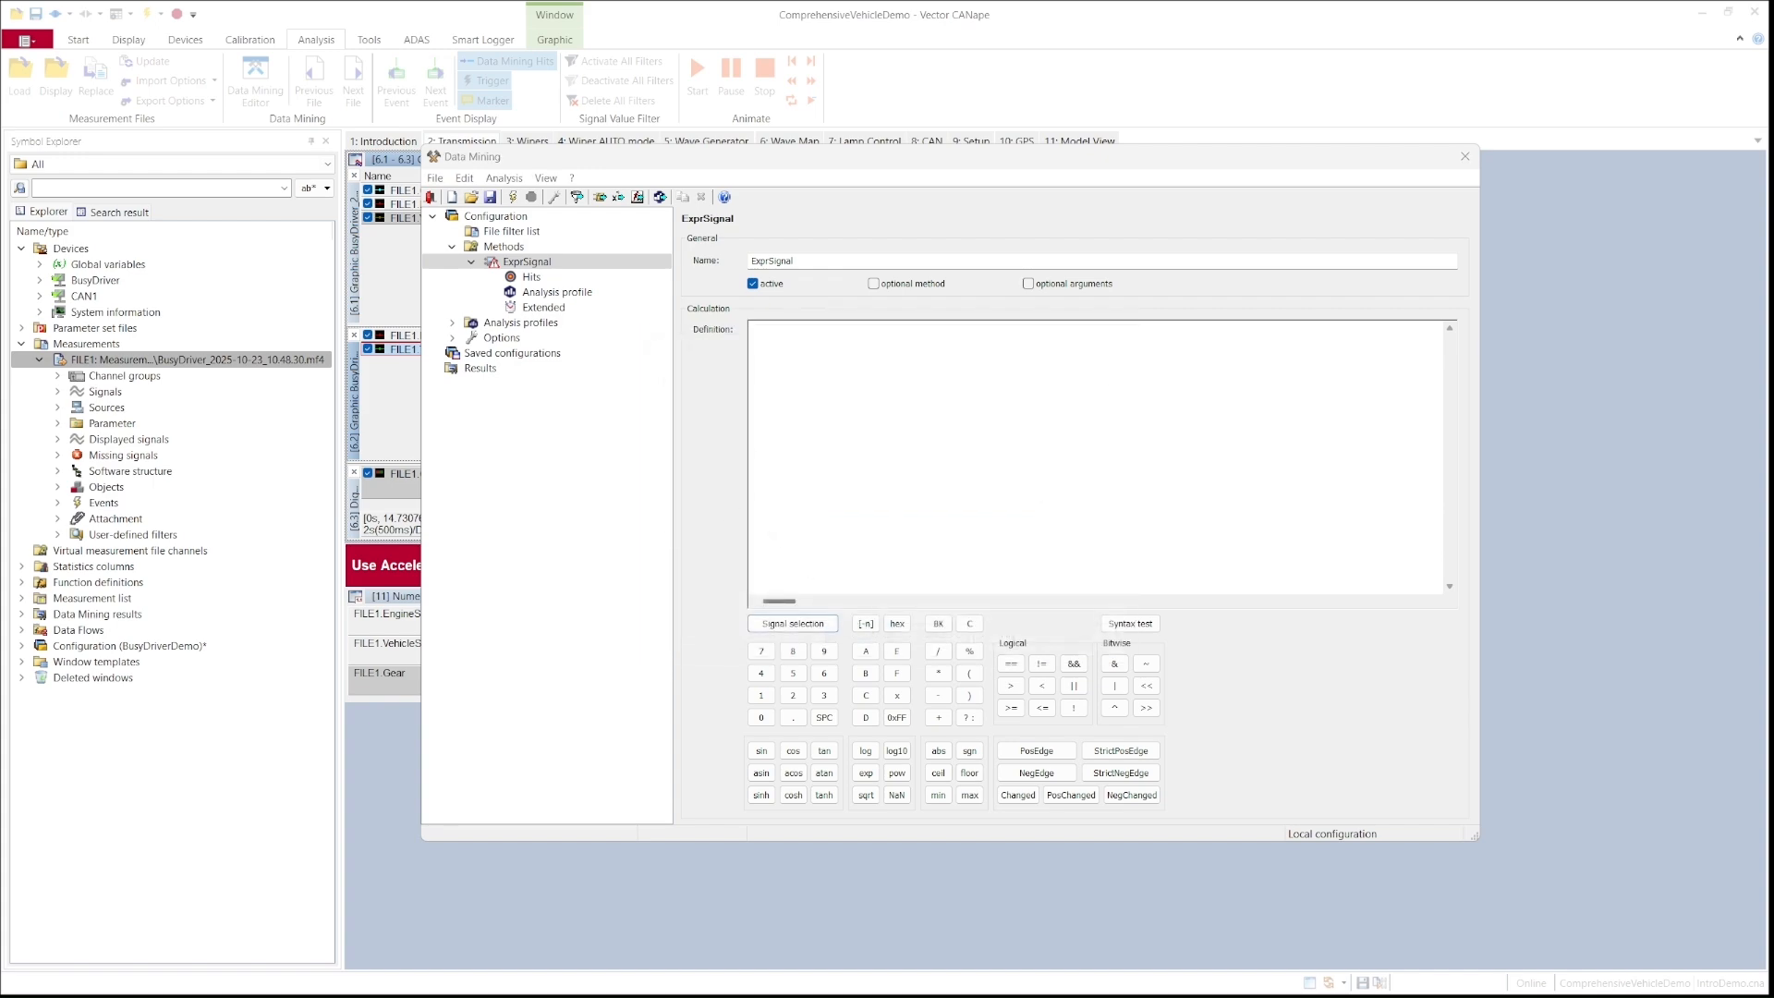
drag(0, 261, 992, 178)
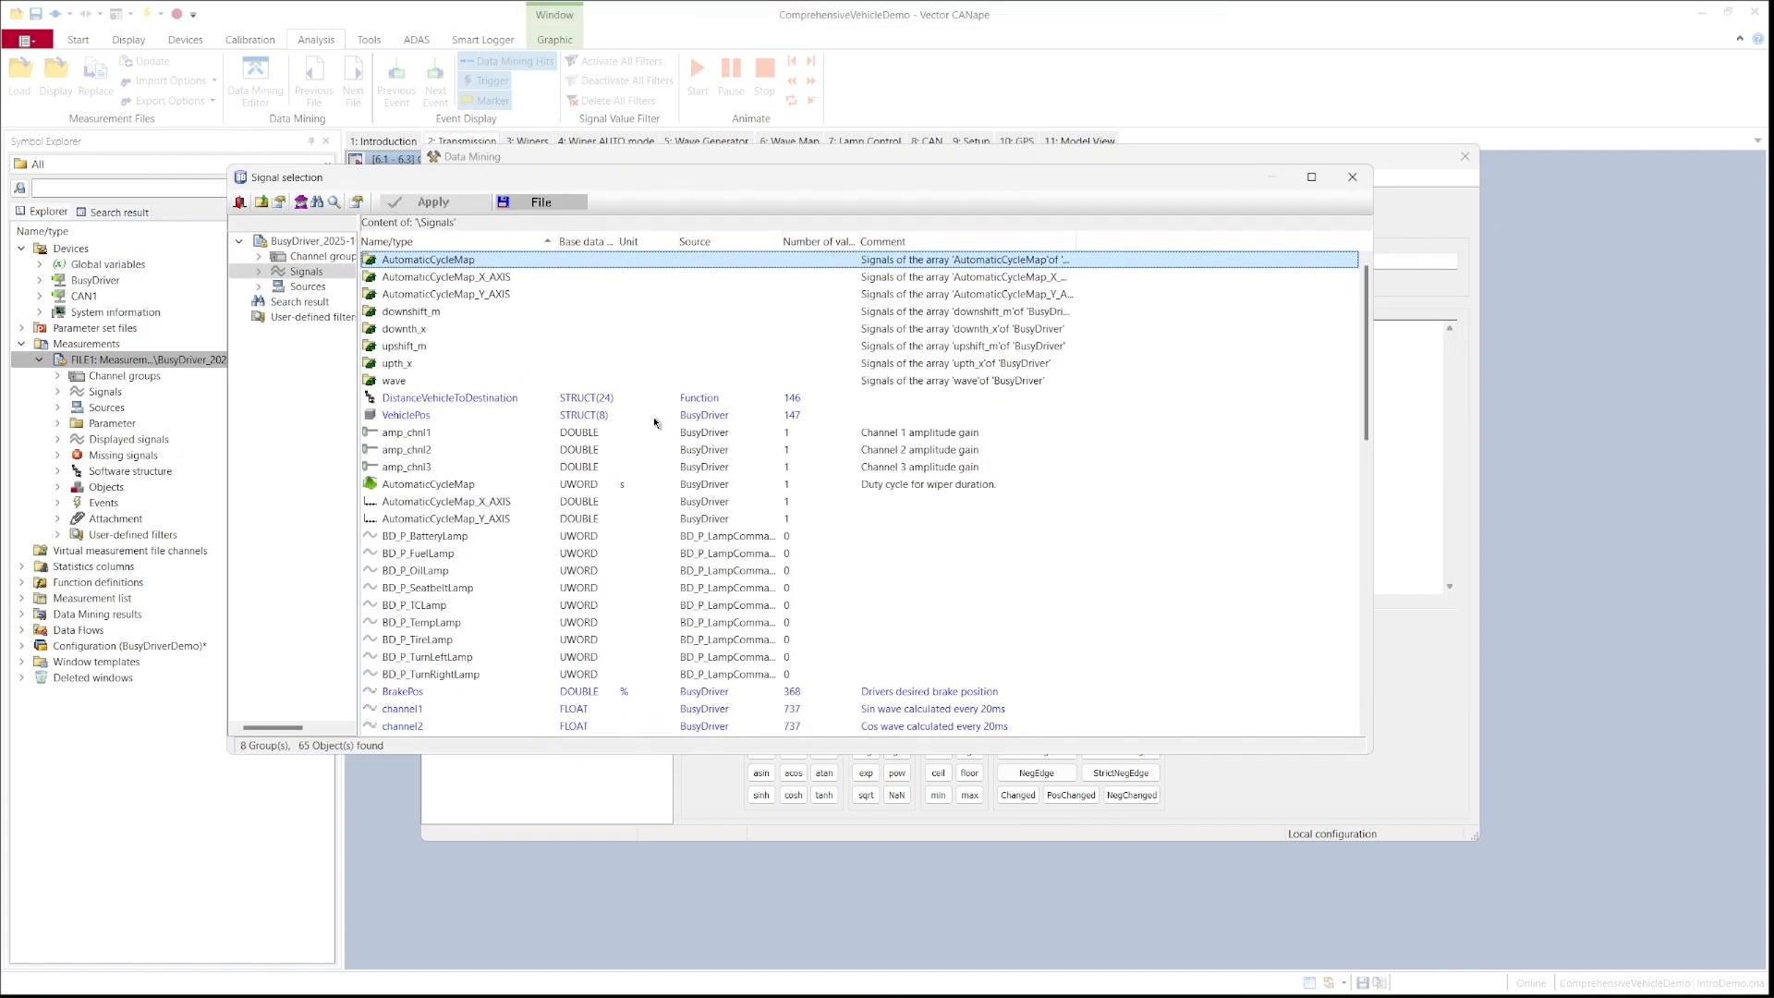
scroll(473, 469, down, 5)
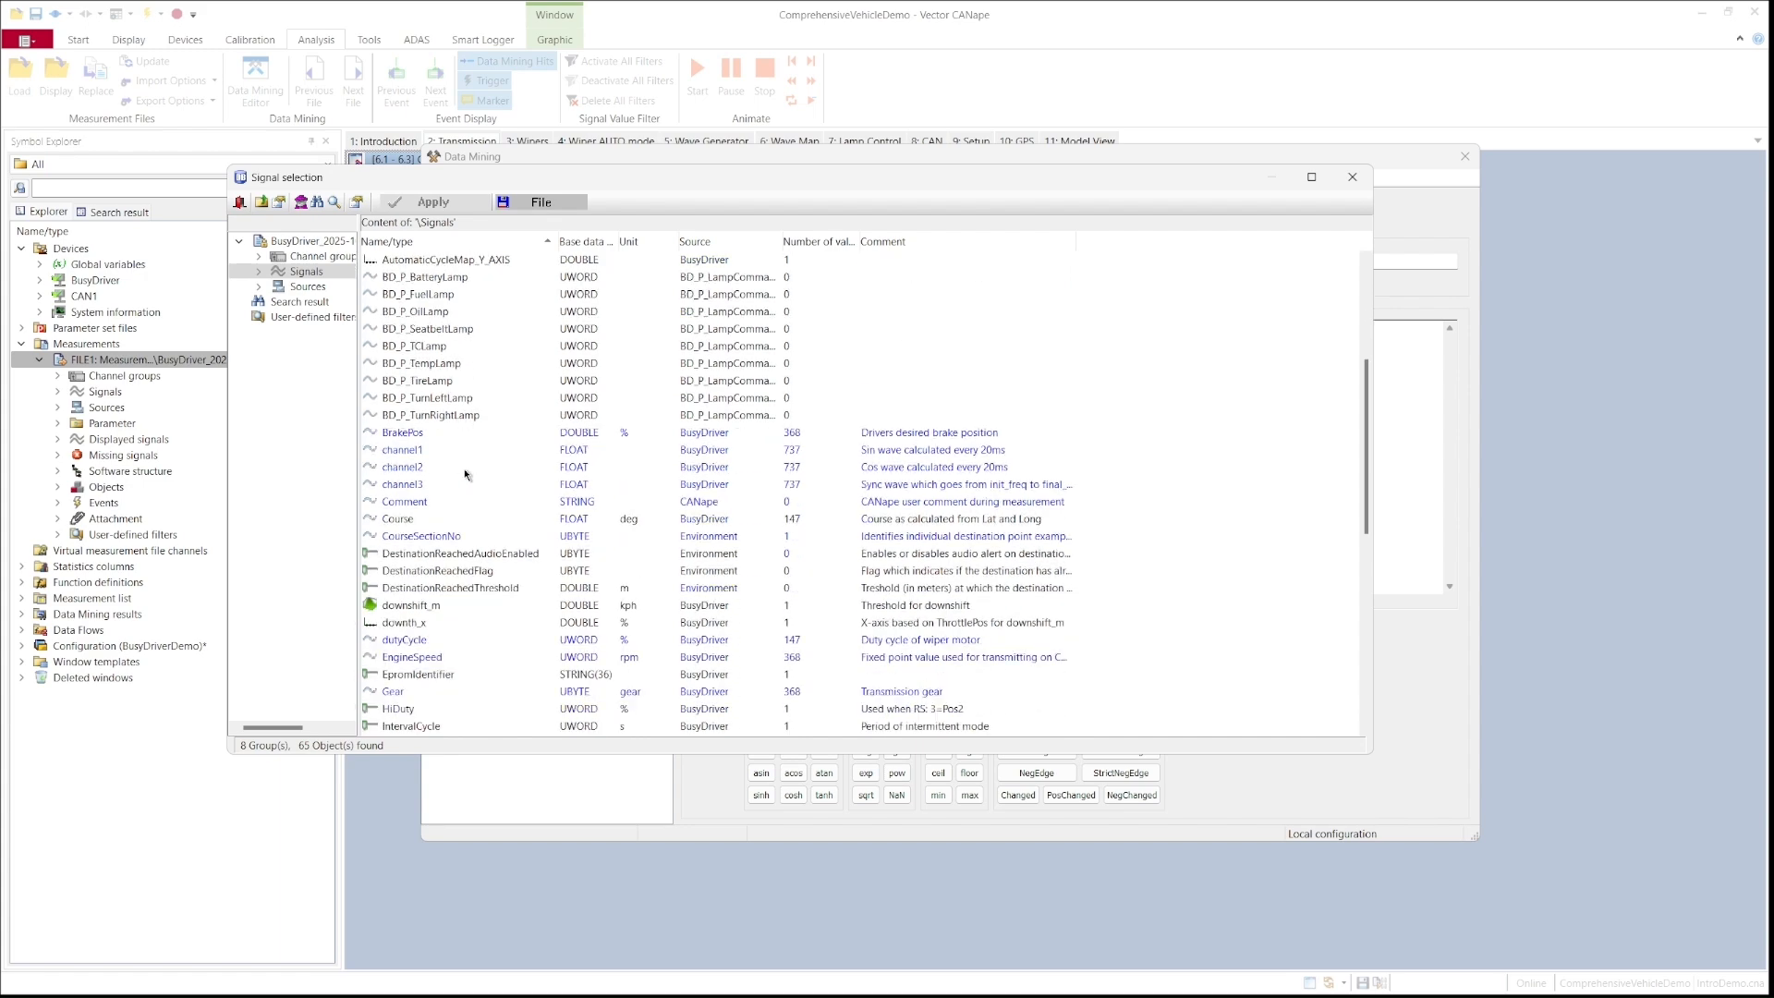
scroll(478, 497, down, 1)
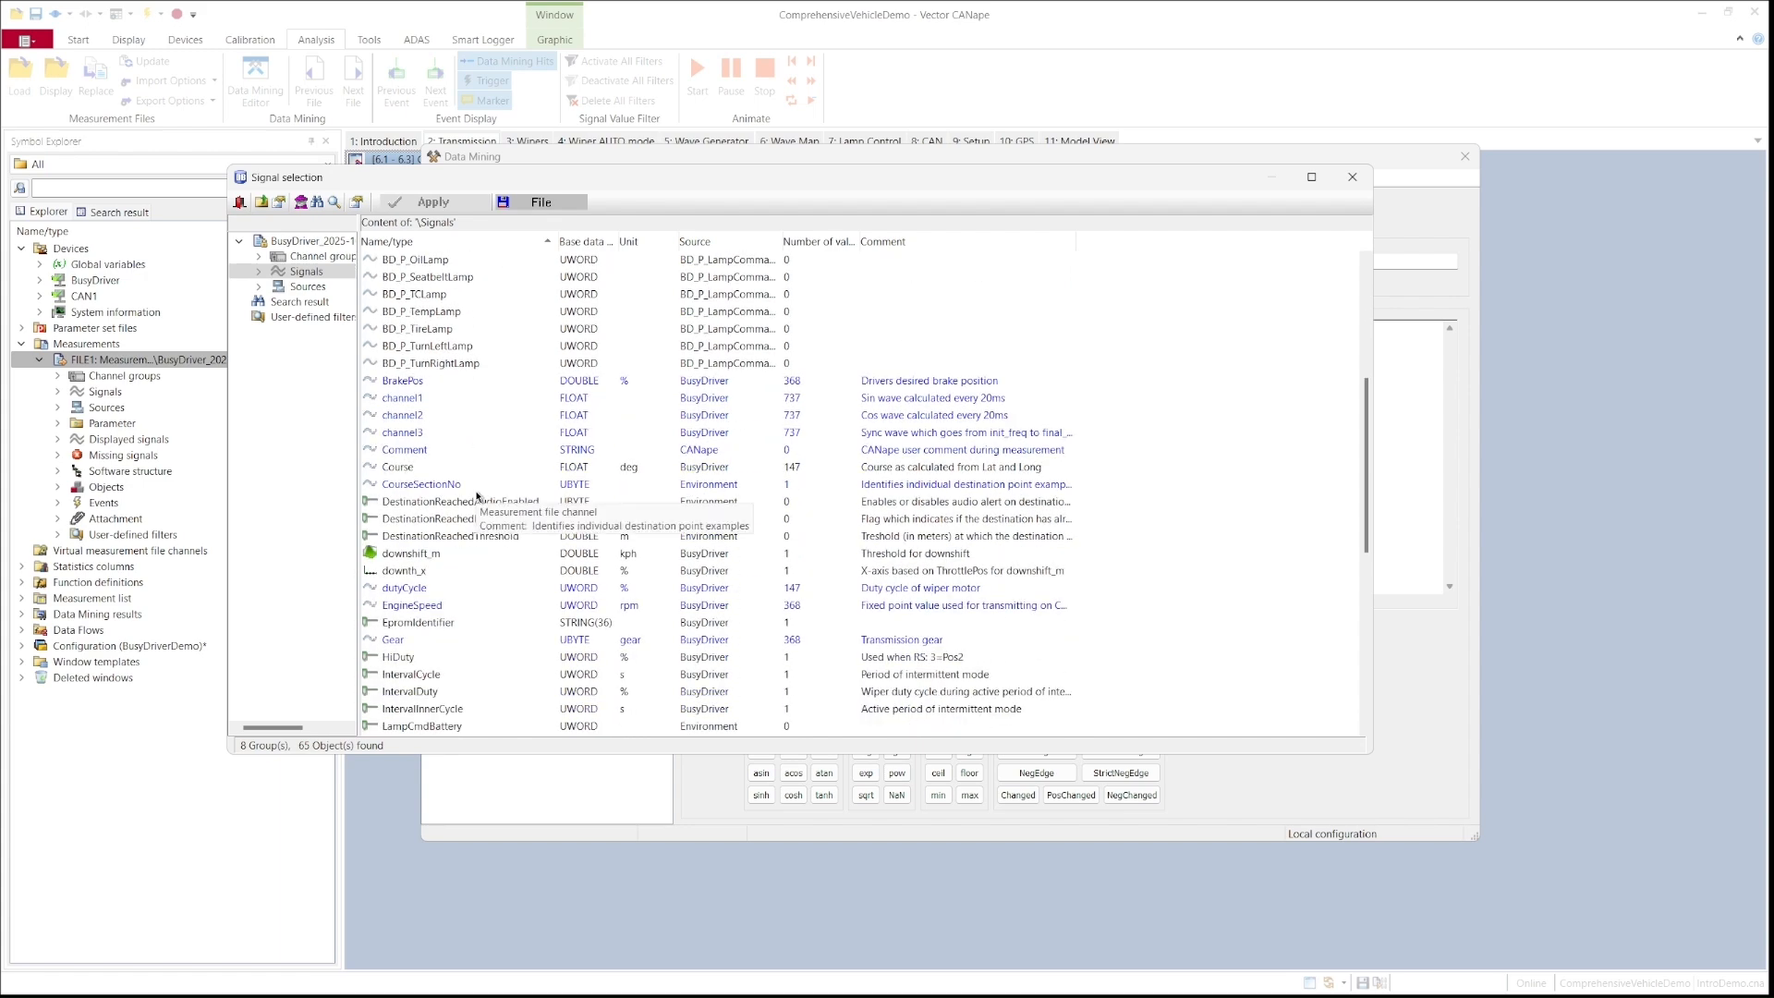
scroll(477, 497, down, 9)
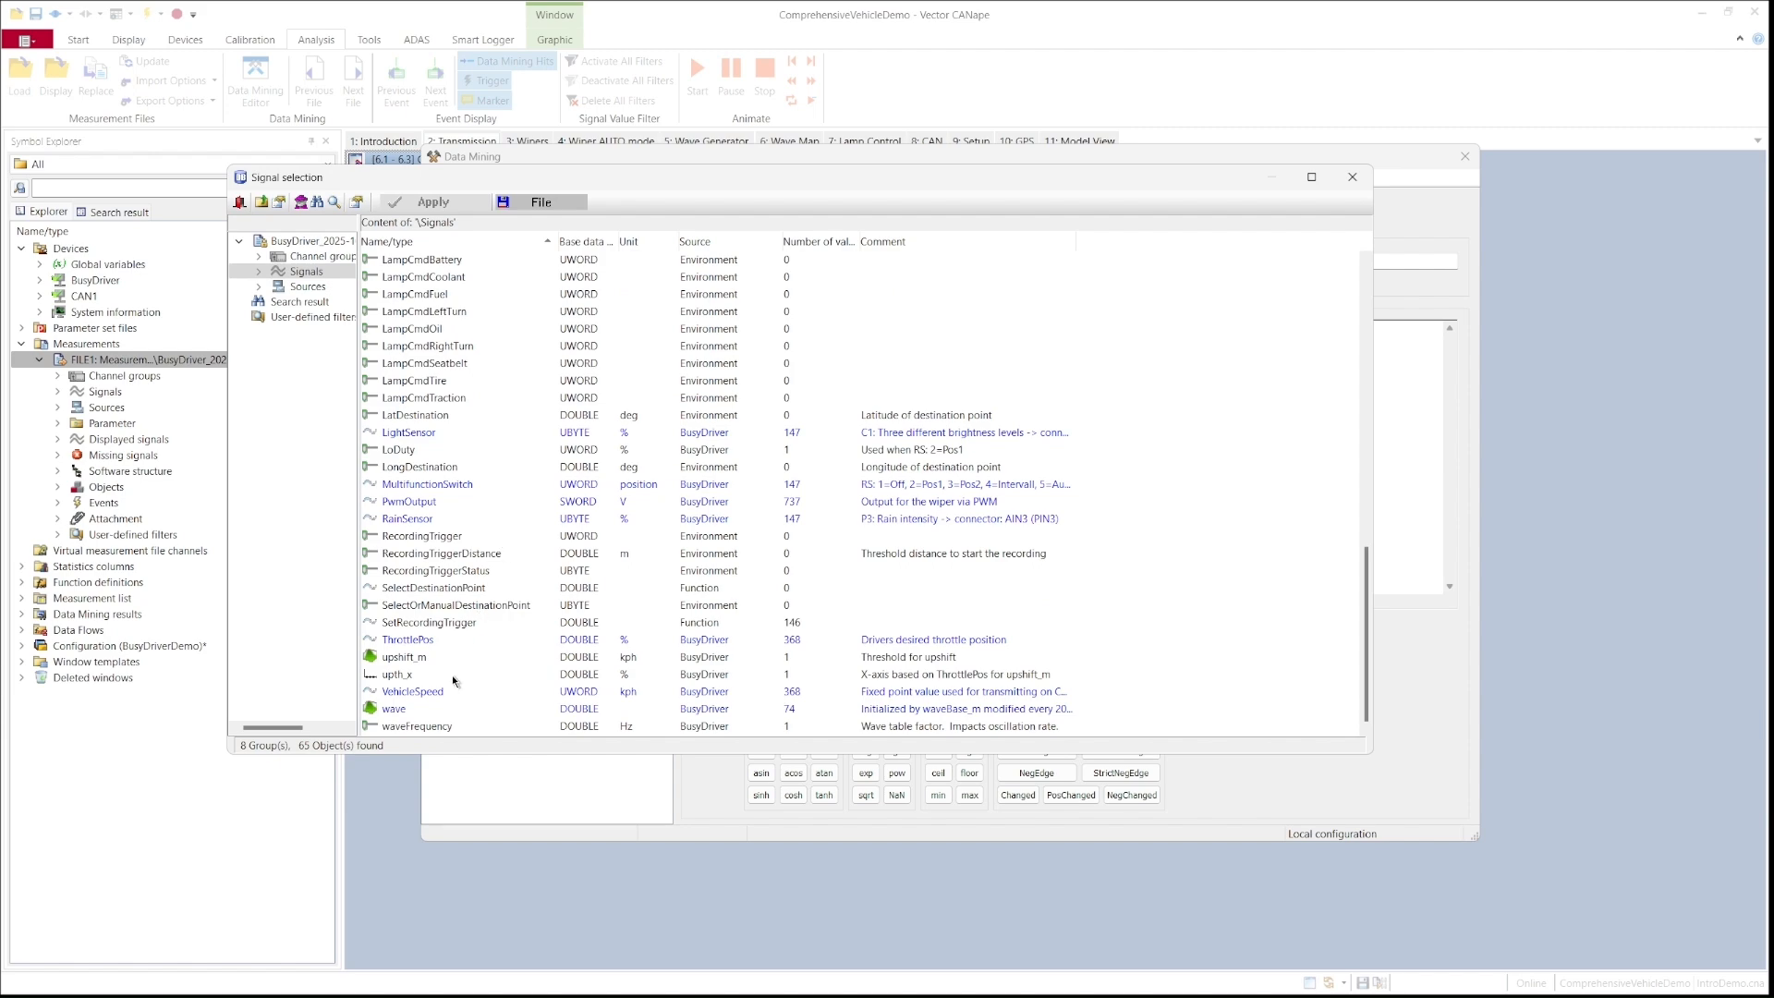
click(429, 691)
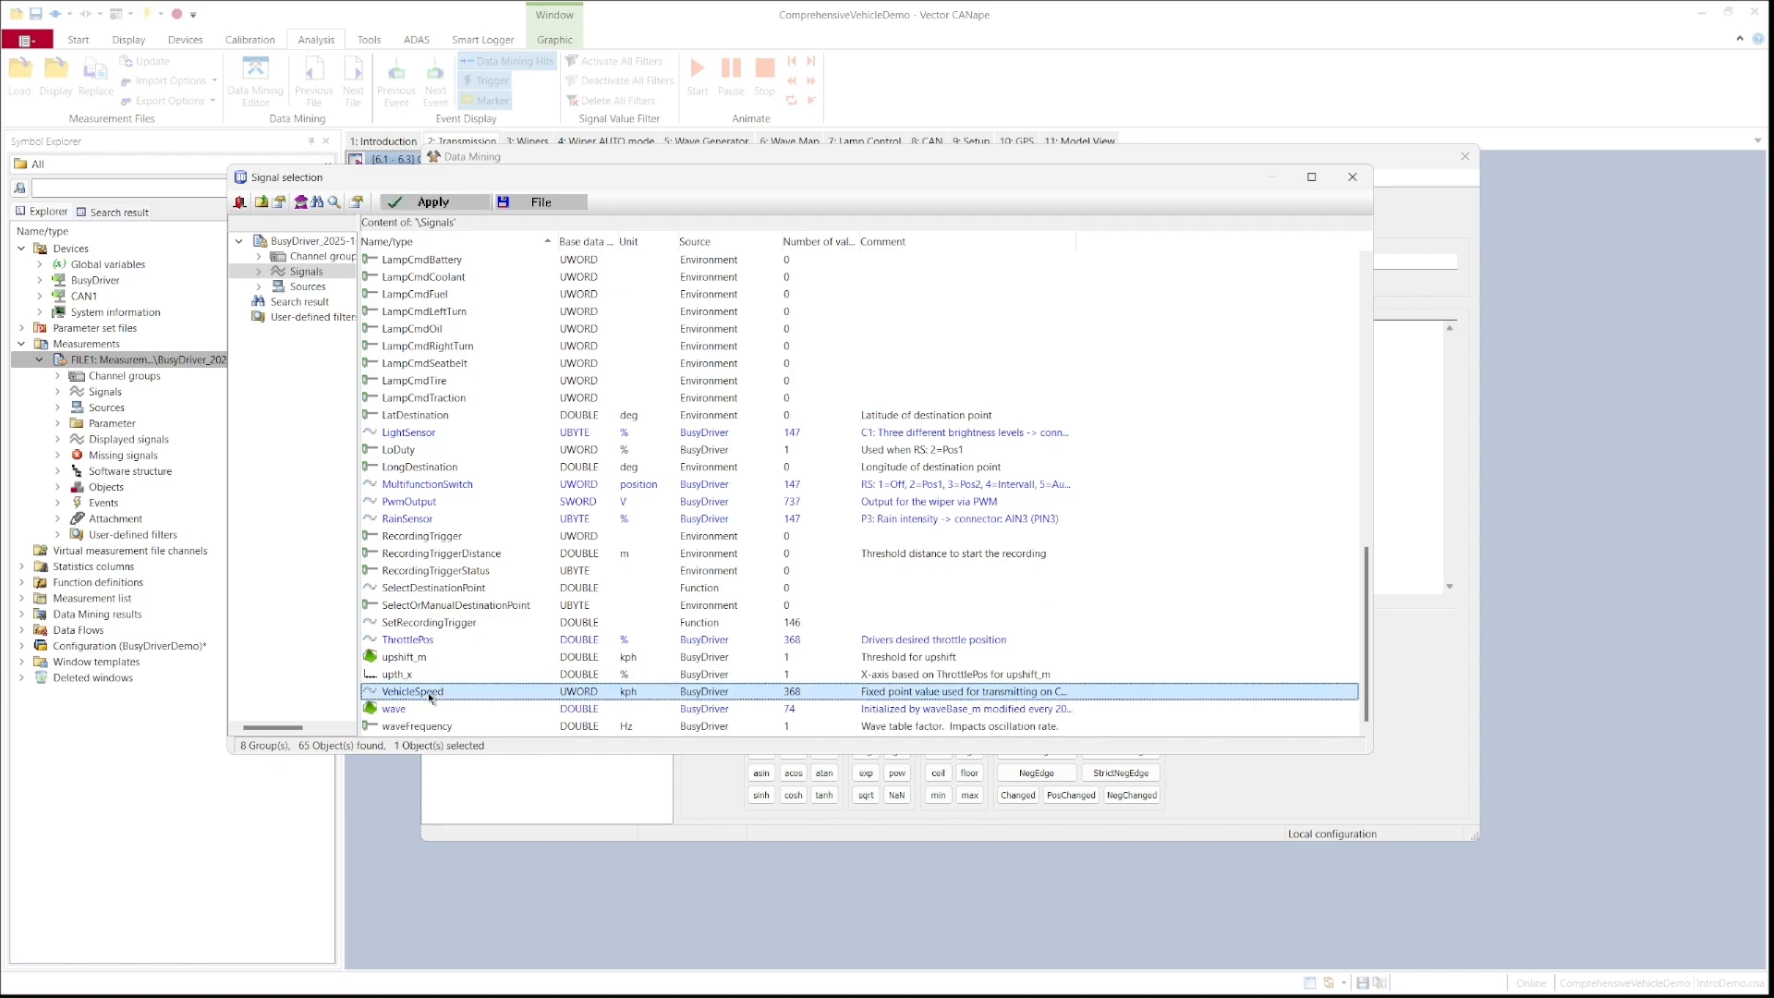
click(450, 207)
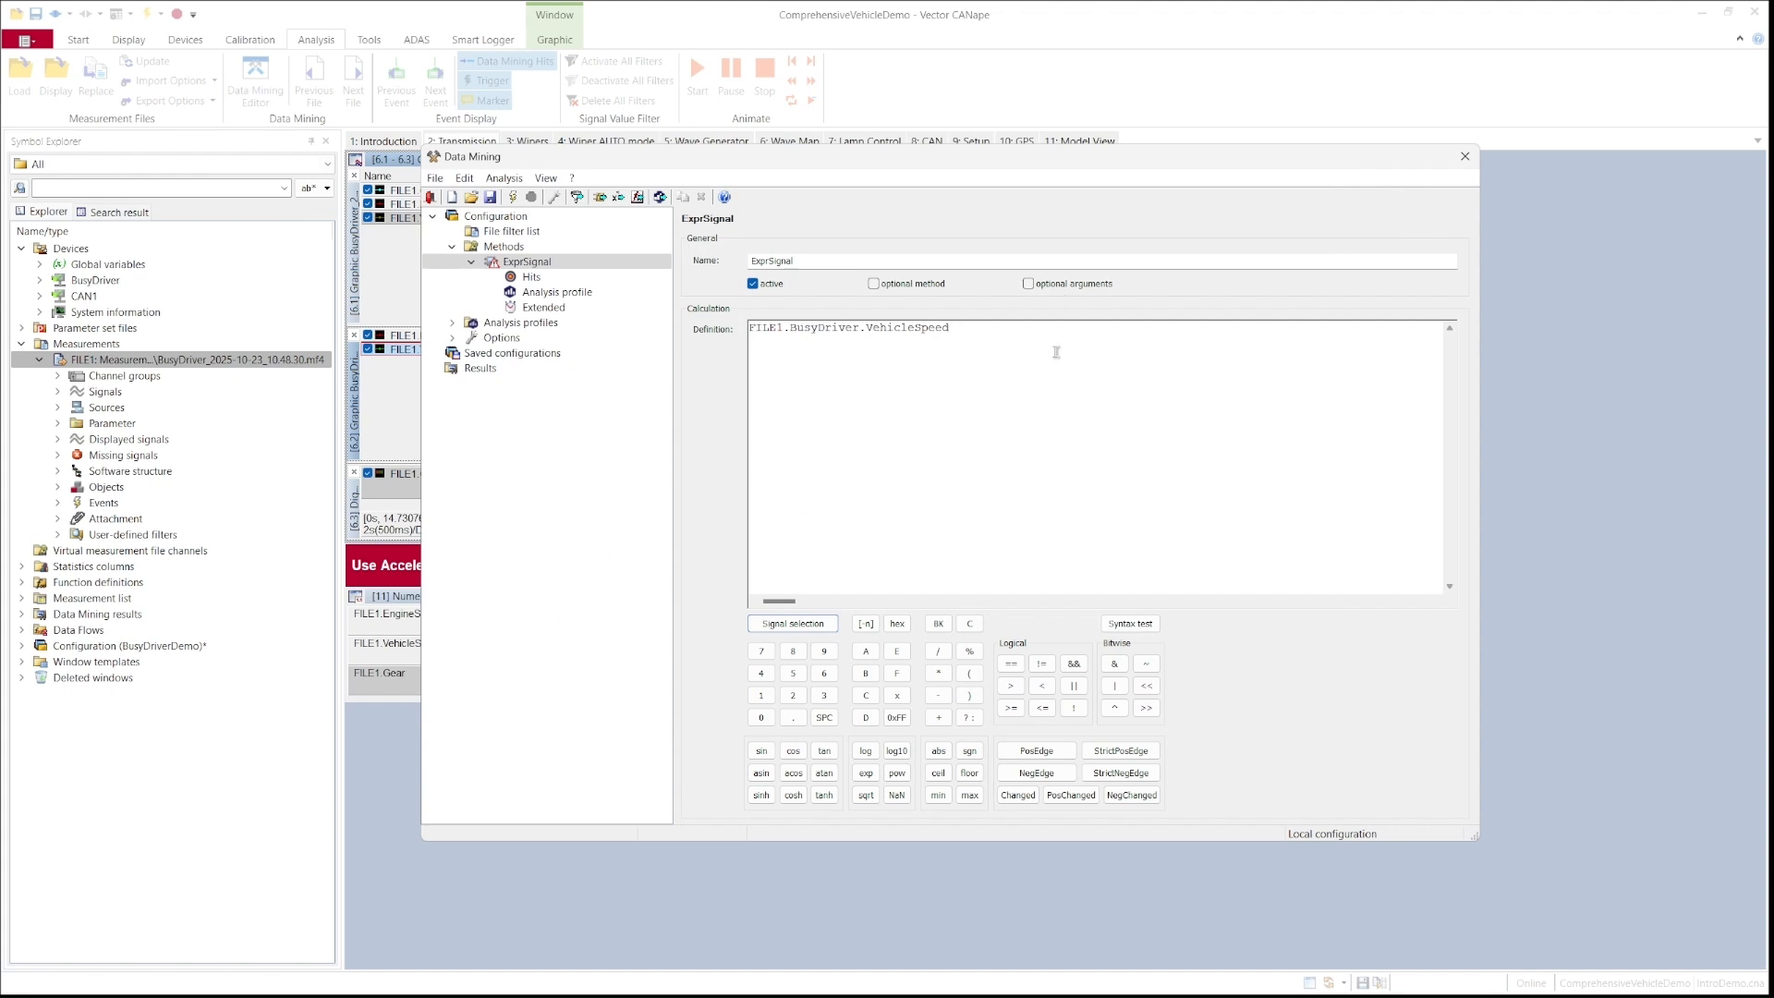
Step: Complete the algebraic condition so VehicleSpeed must be >= 100, and check the expression's syntax
click(1012, 708)
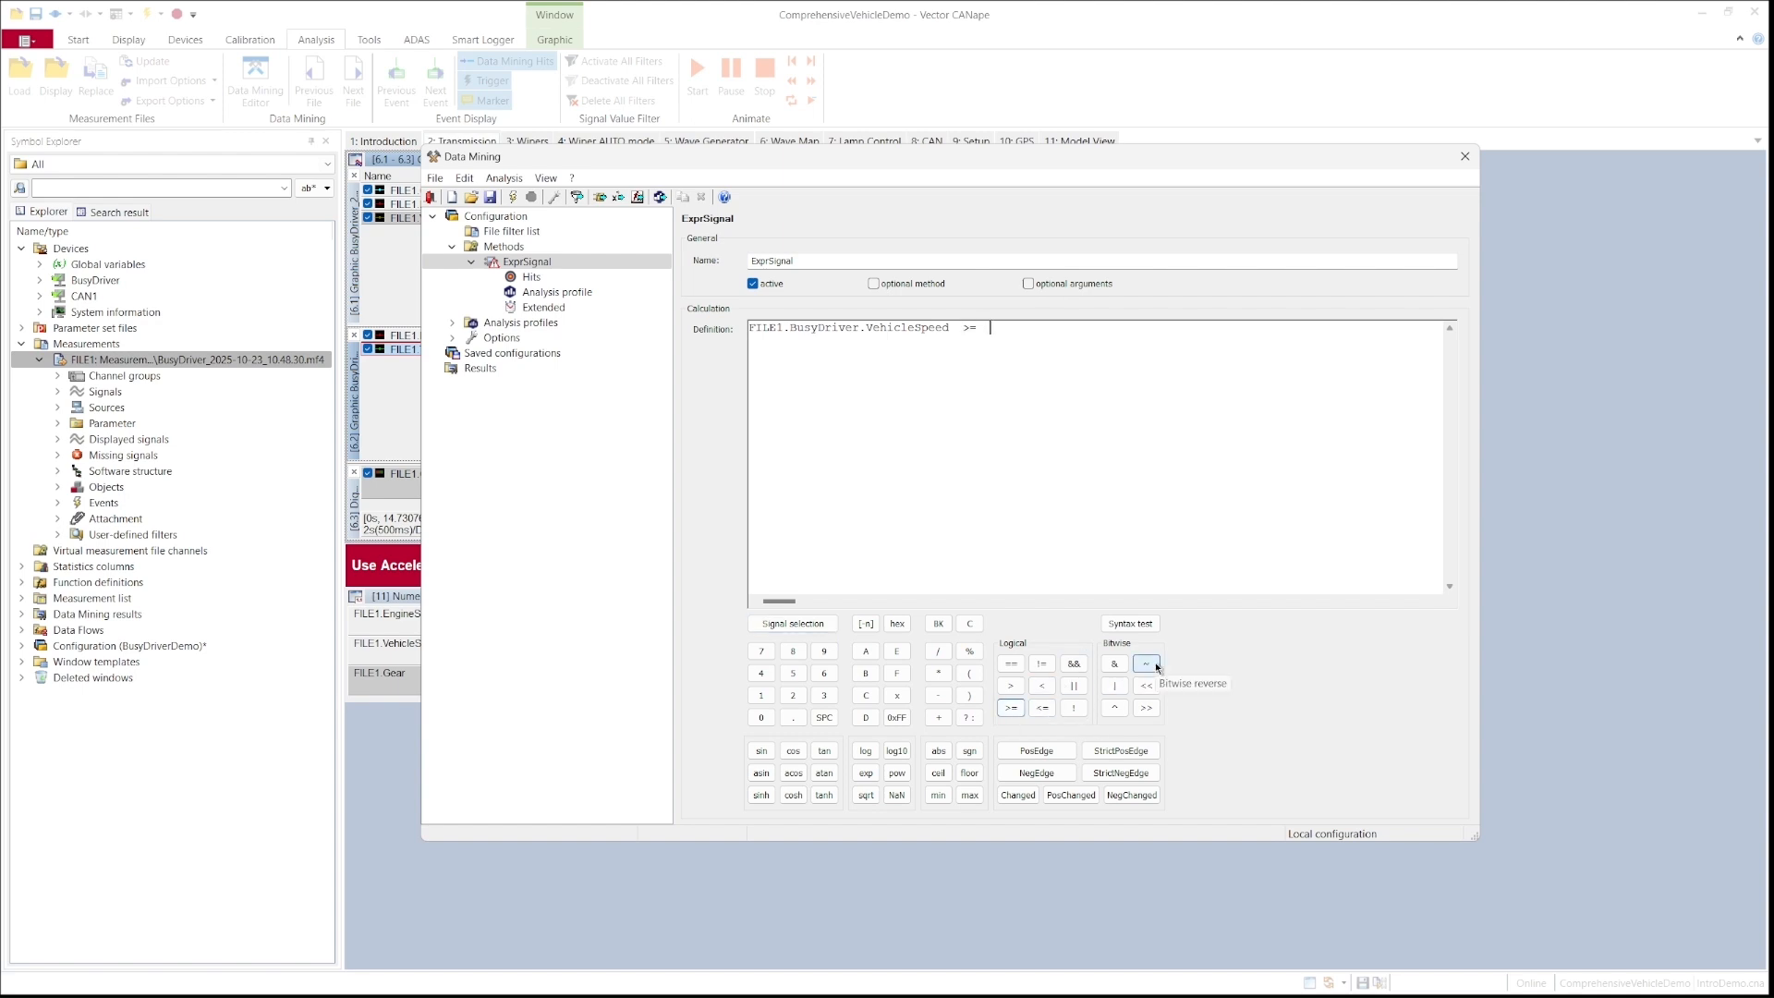
text(100)
click(1146, 625)
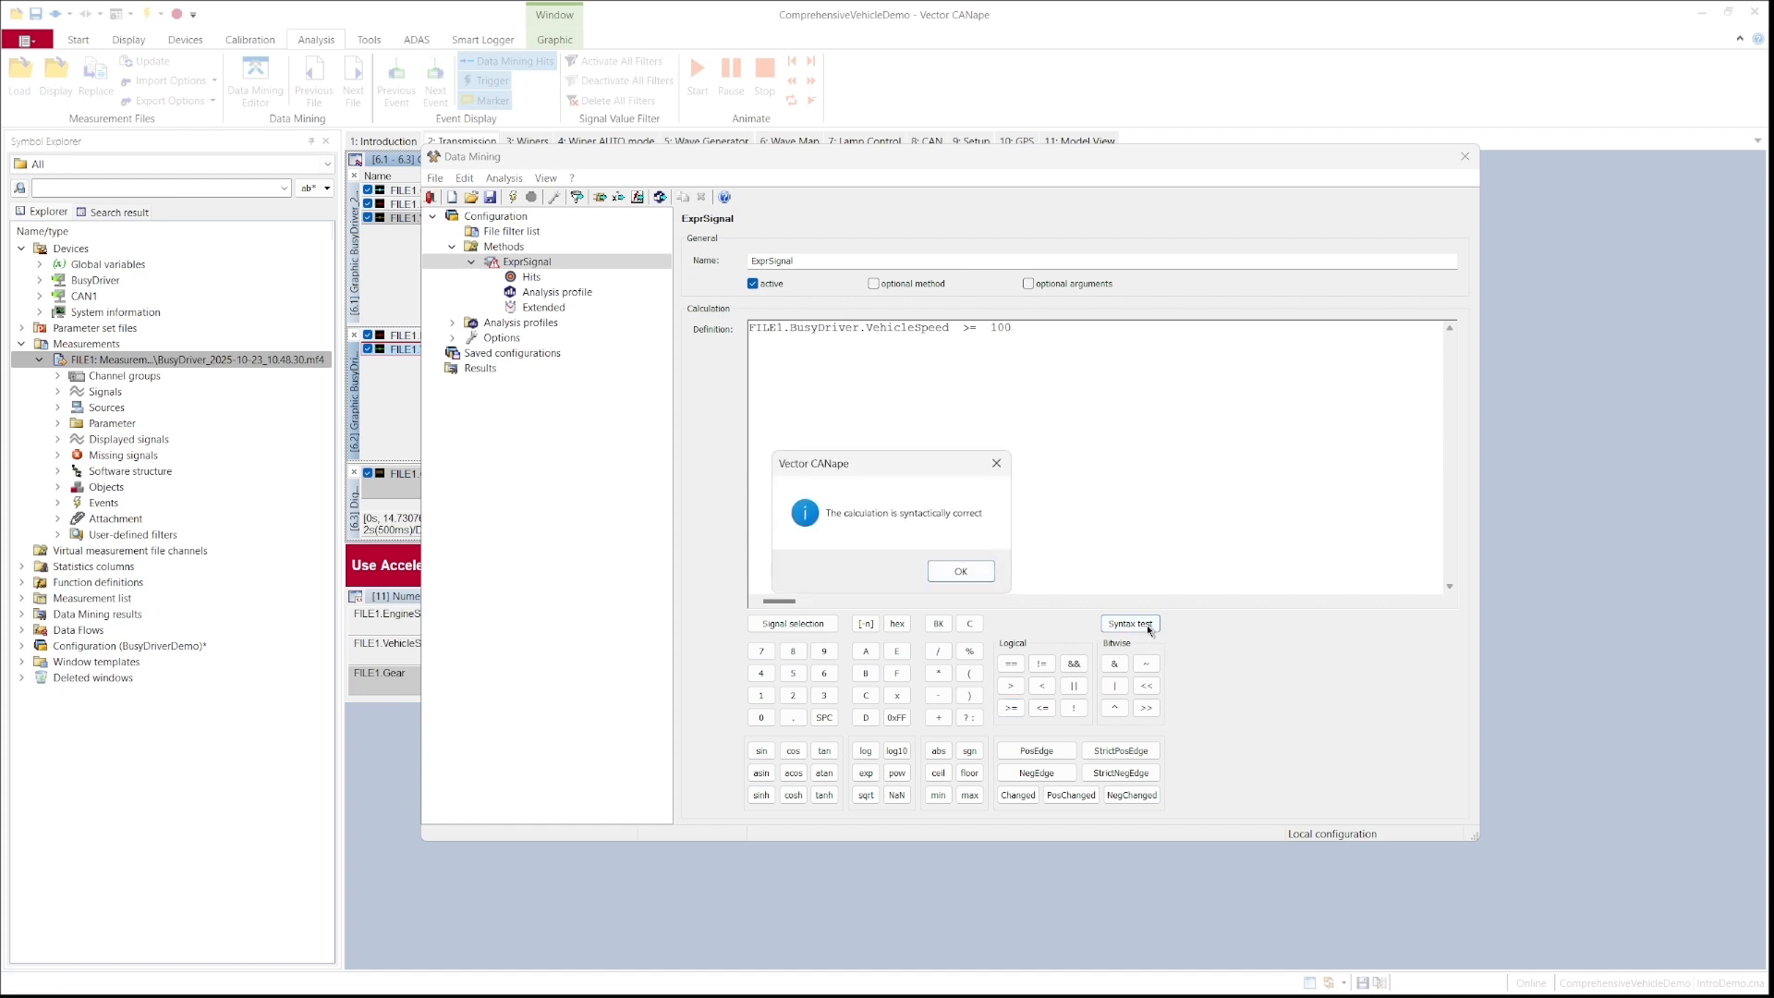
click(967, 571)
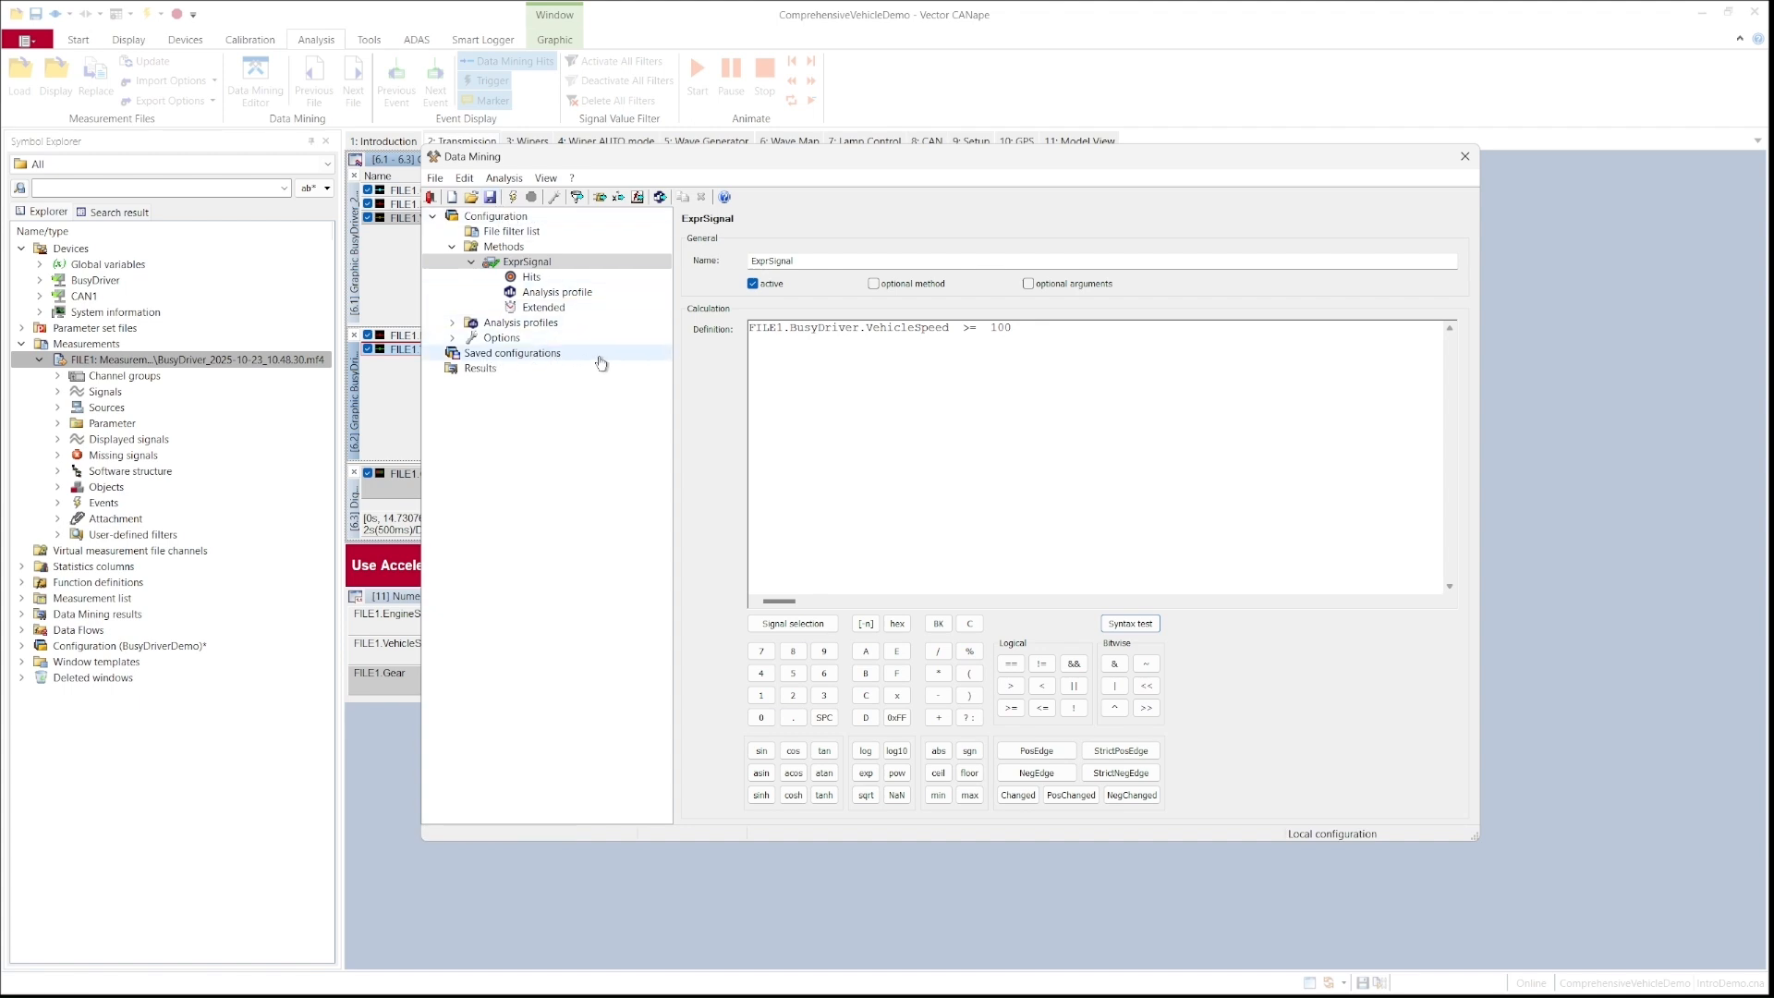
Step: Run the data mining analysis, expand its result entry, and close the Data Mining editor
click(519, 203)
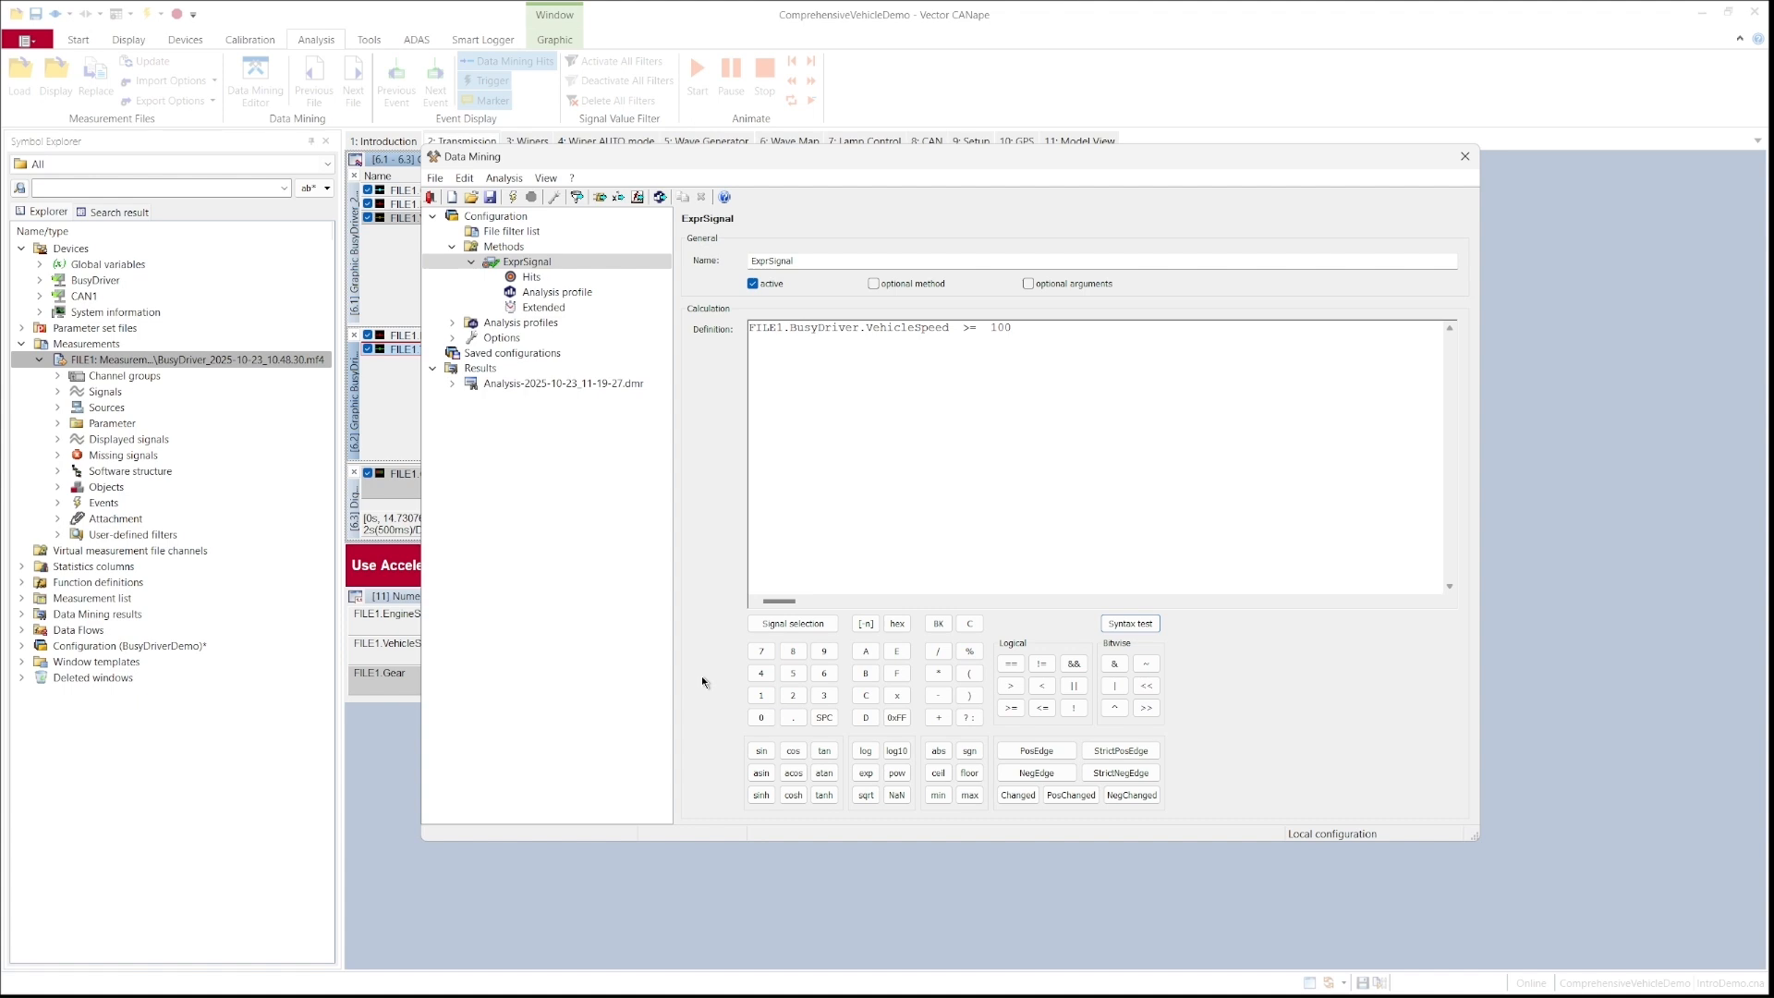
click(452, 383)
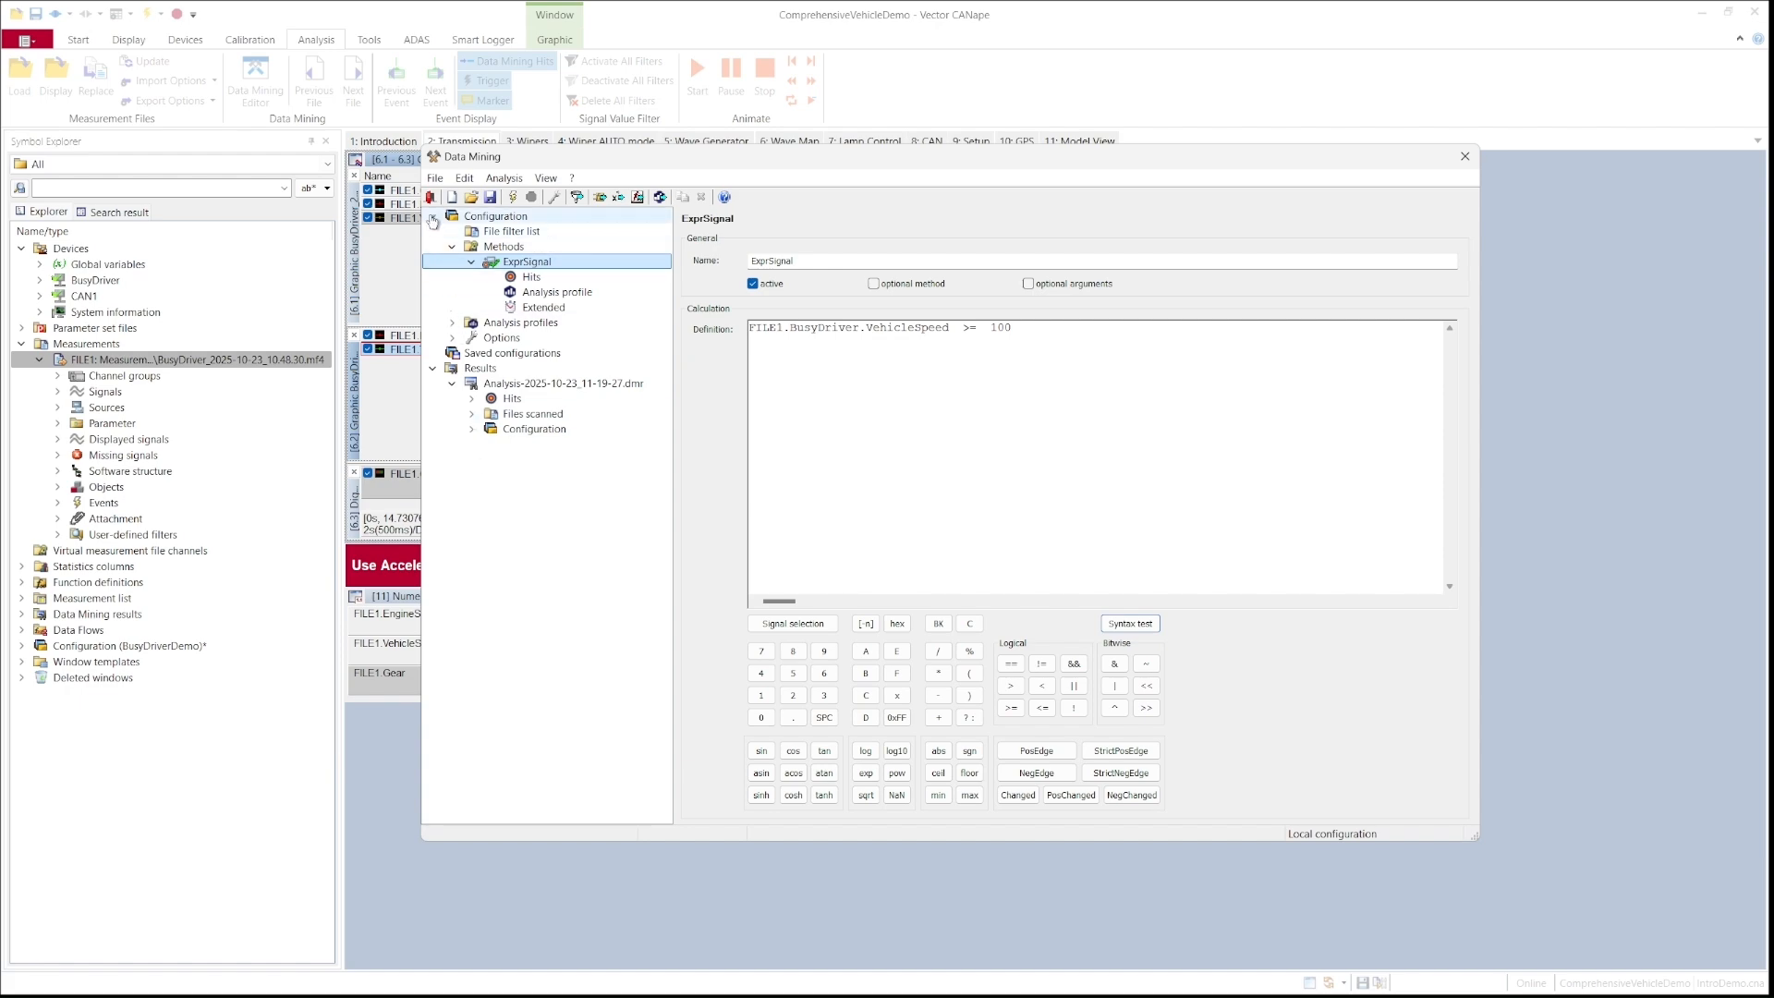
click(430, 199)
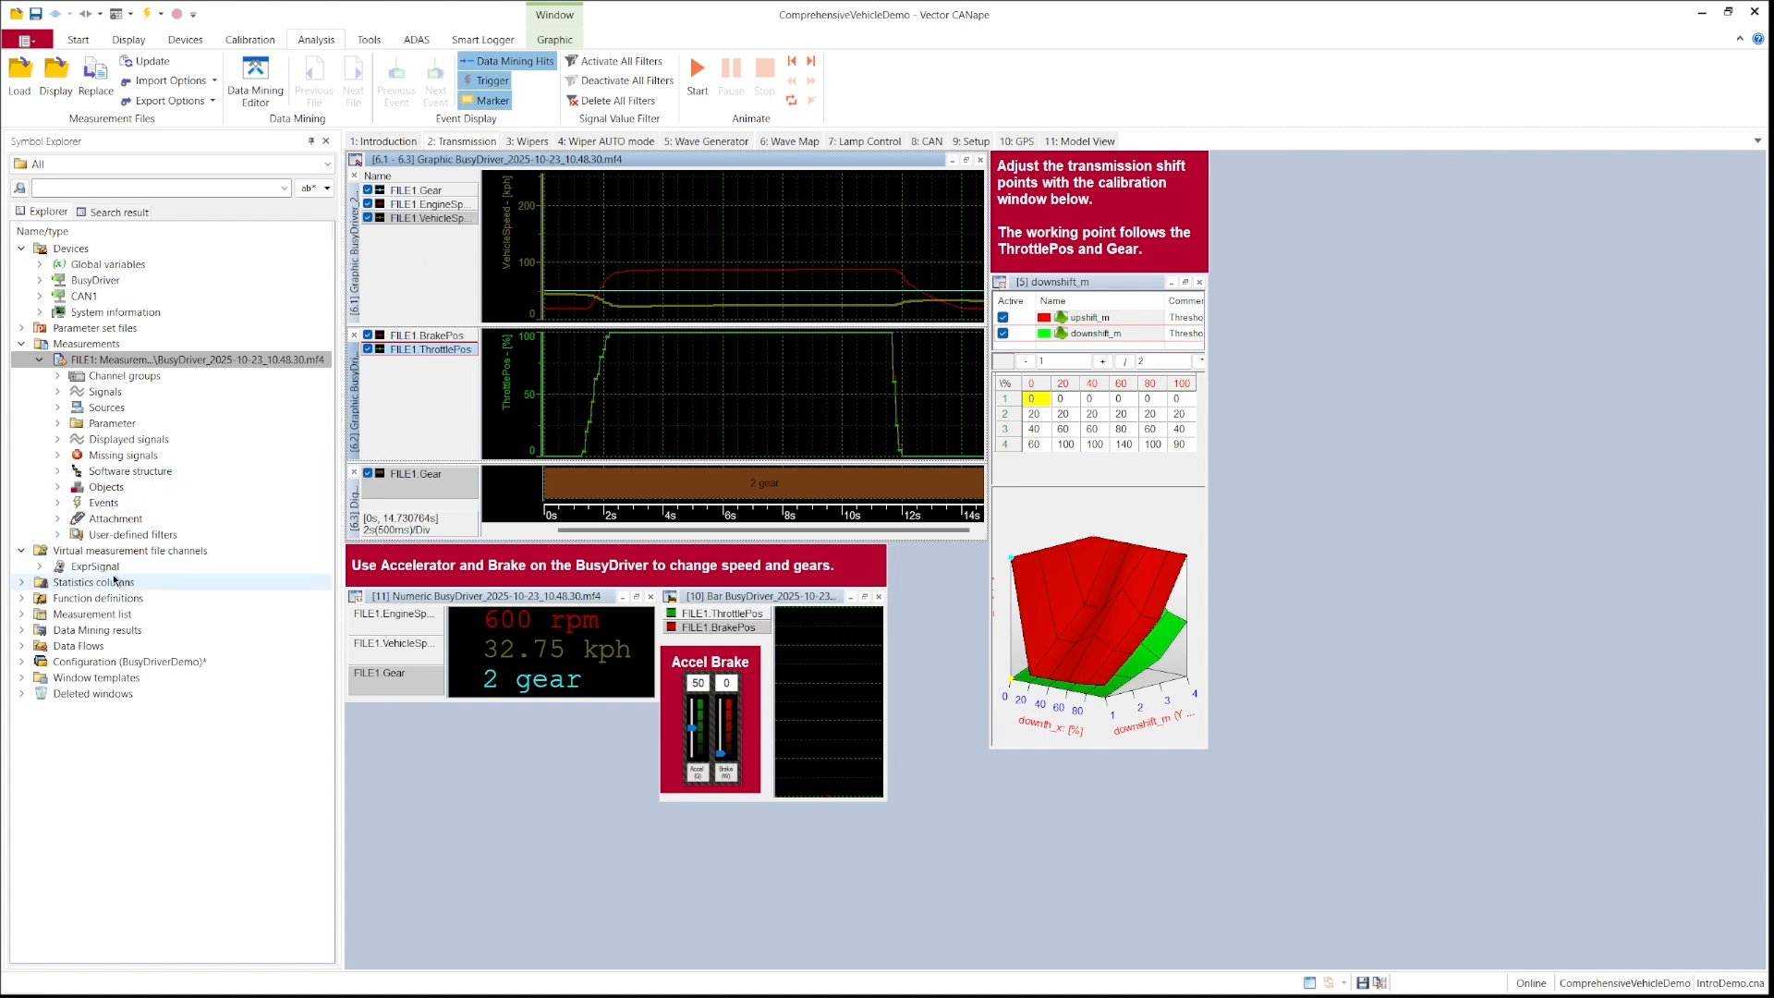
Step: Expand the new analysis under Data Mining results in the Symbol Explorer down to its list of all hits
click(22, 630)
click(164, 632)
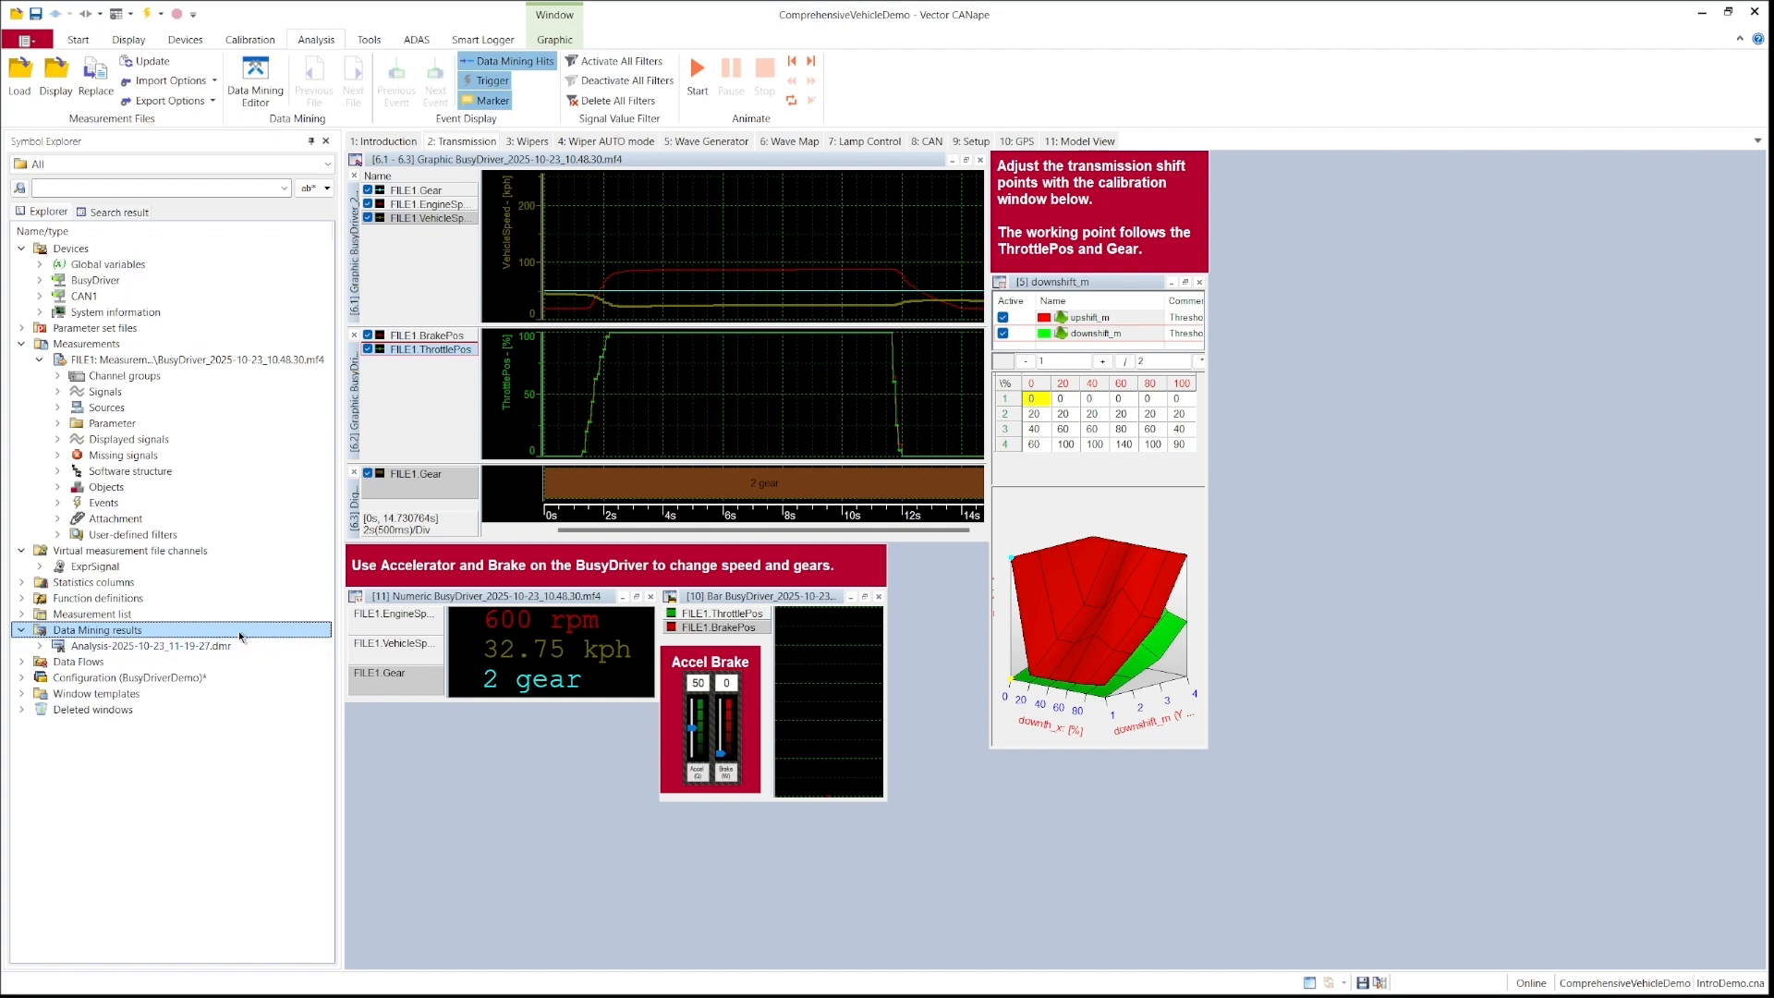
mouse_move(181, 653)
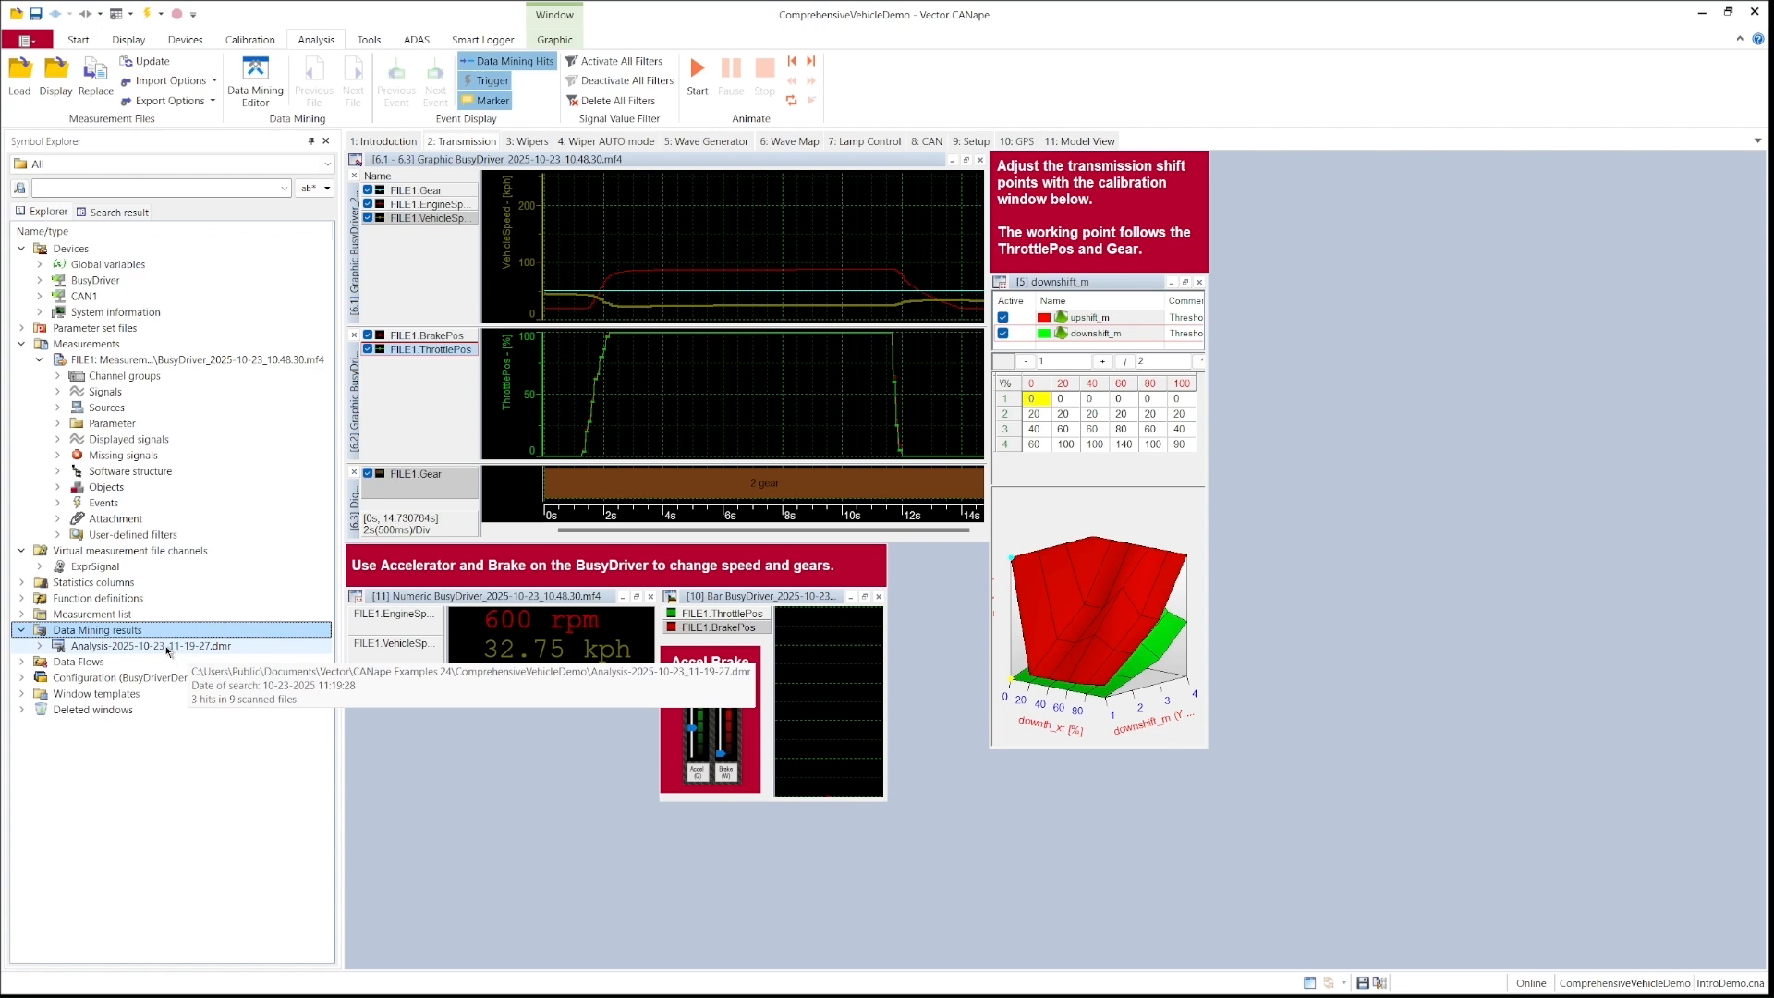
click(40, 645)
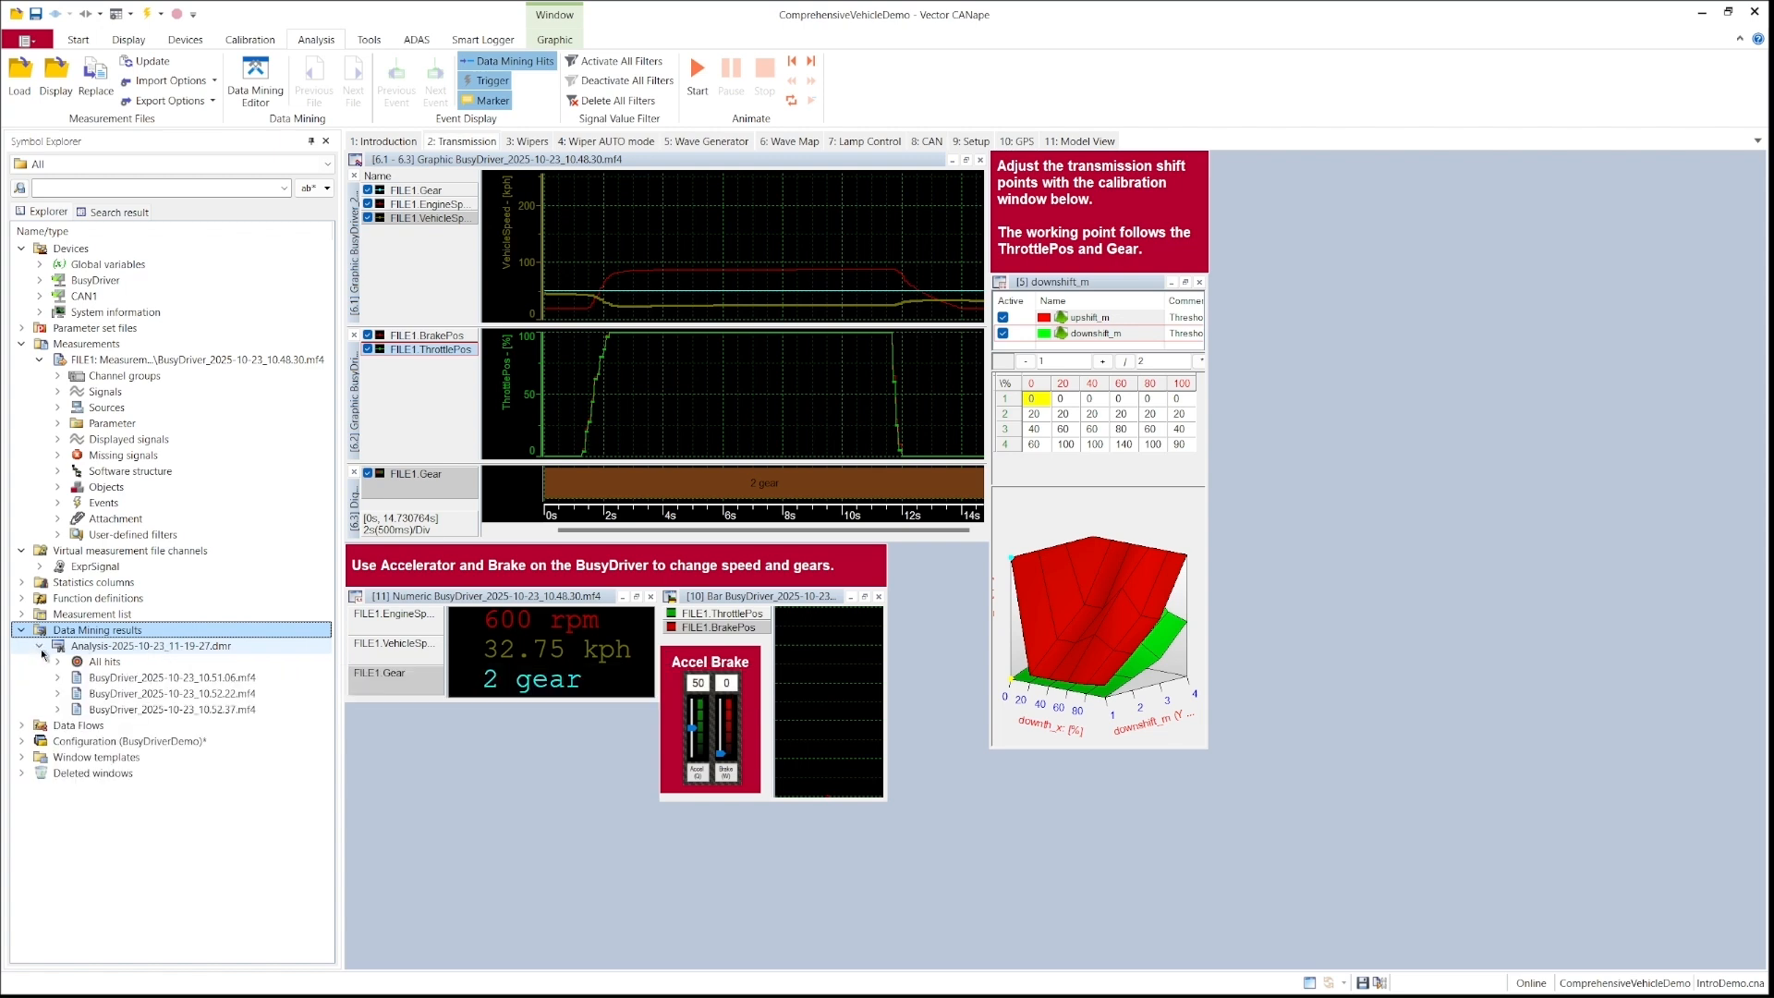
click(58, 661)
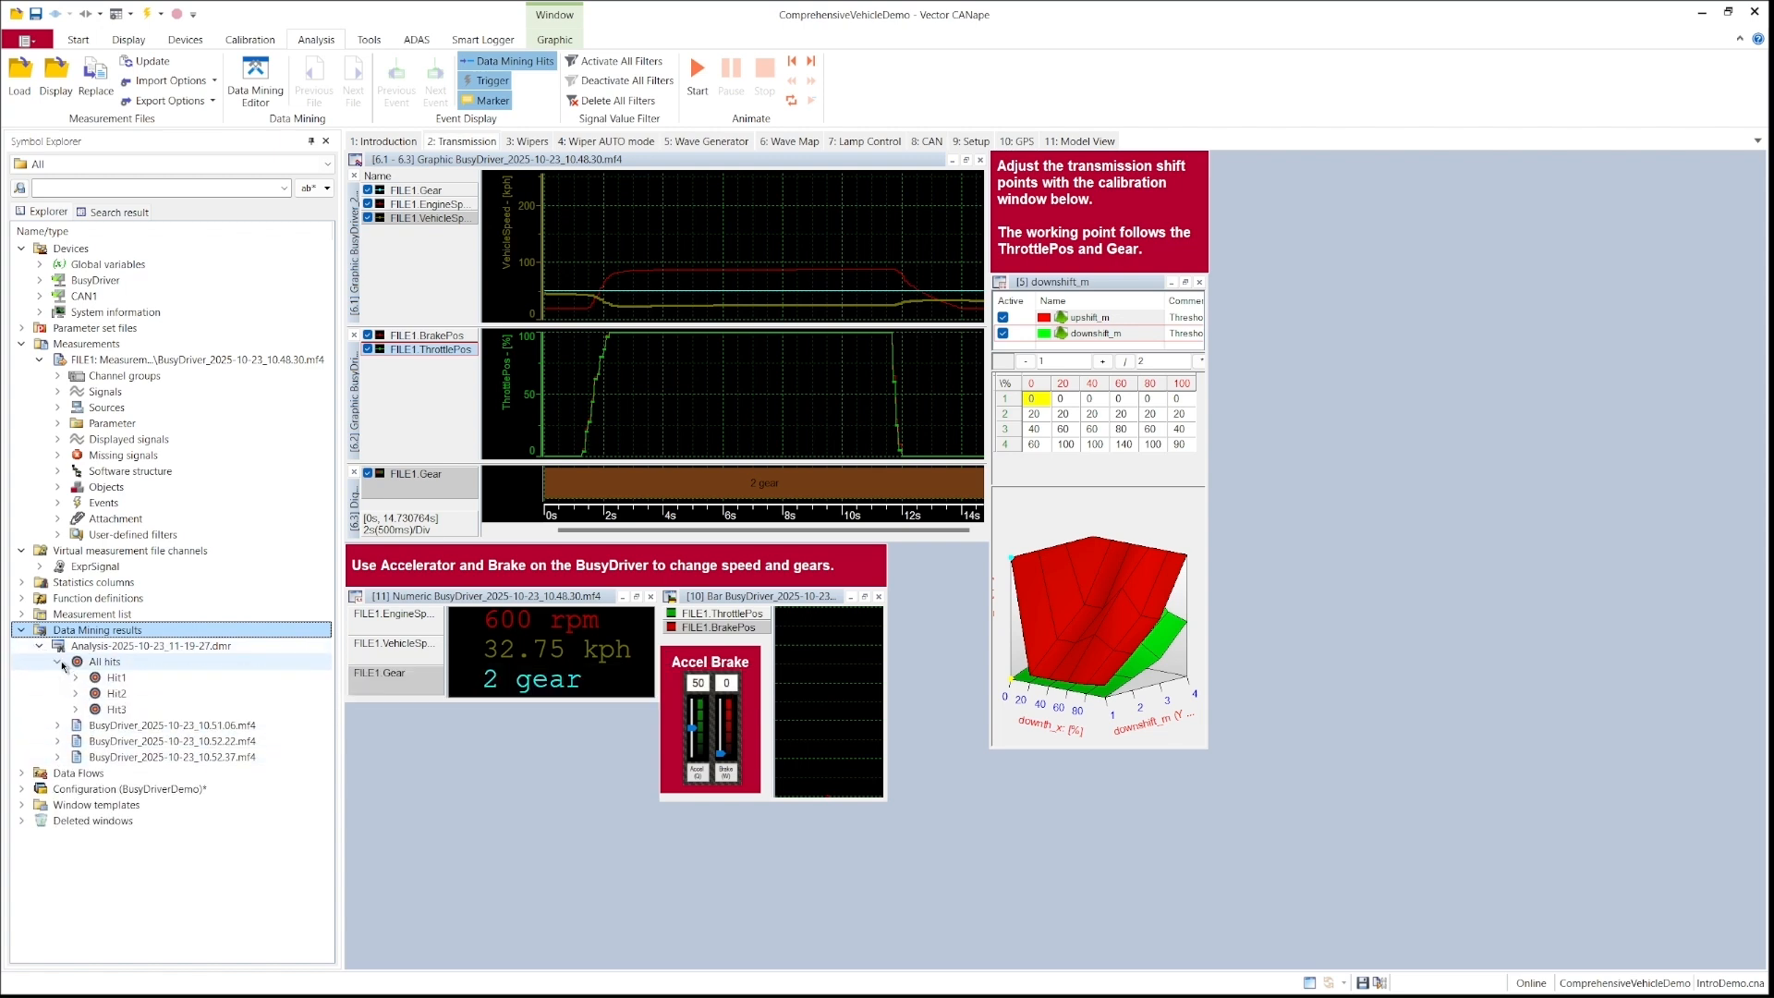
Step: Load Hit1 into the graphic window and move the measurement cursor off the hit marker to inspect VehicleSpeed before it
double_click(179, 677)
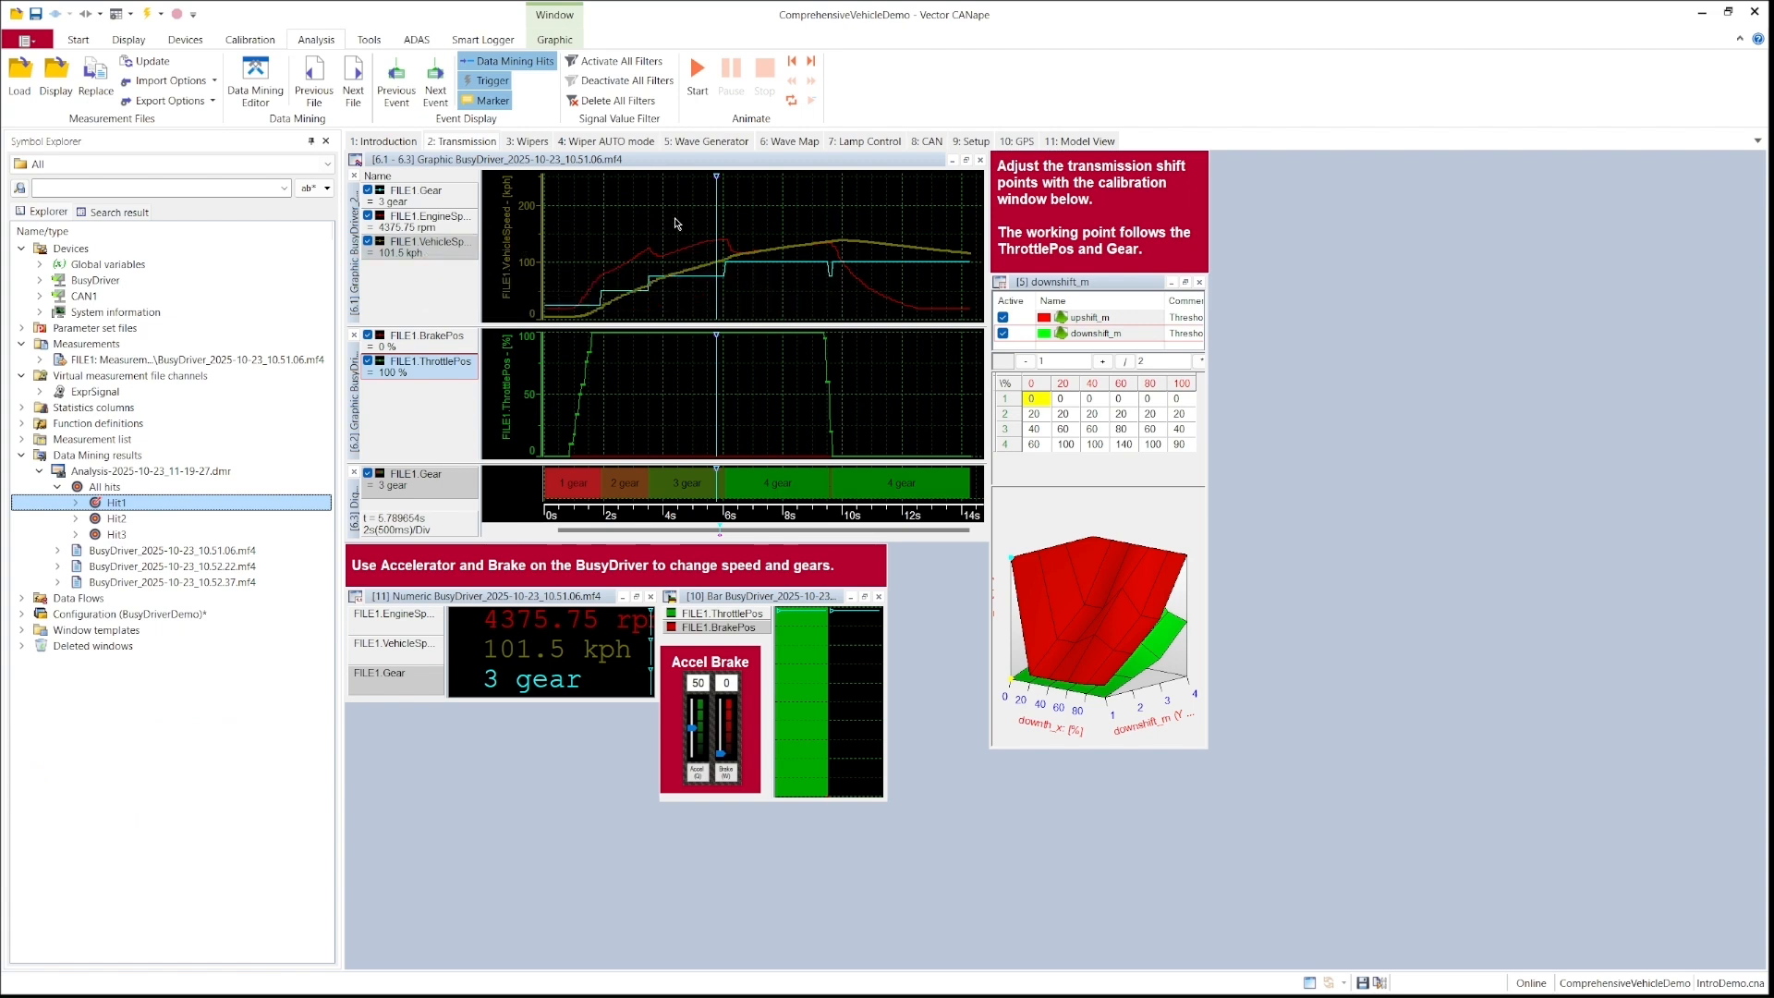
click(708, 238)
drag(709, 239, 702, 244)
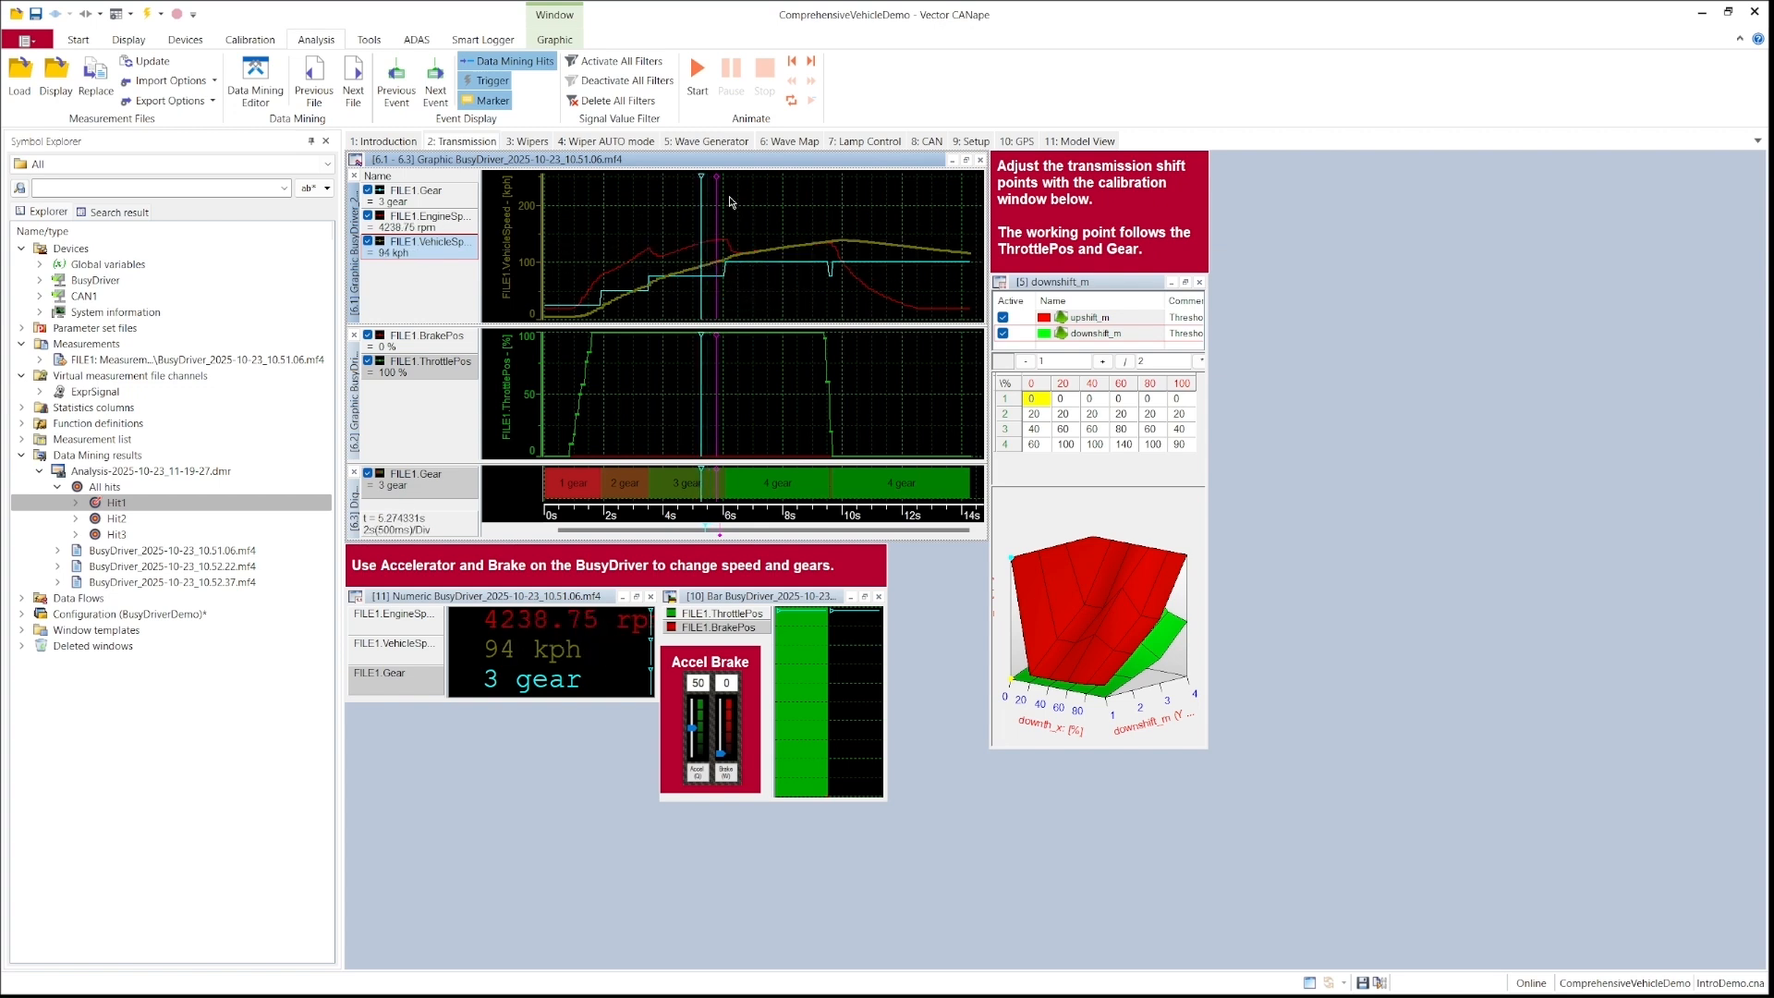
mouse_move(720, 182)
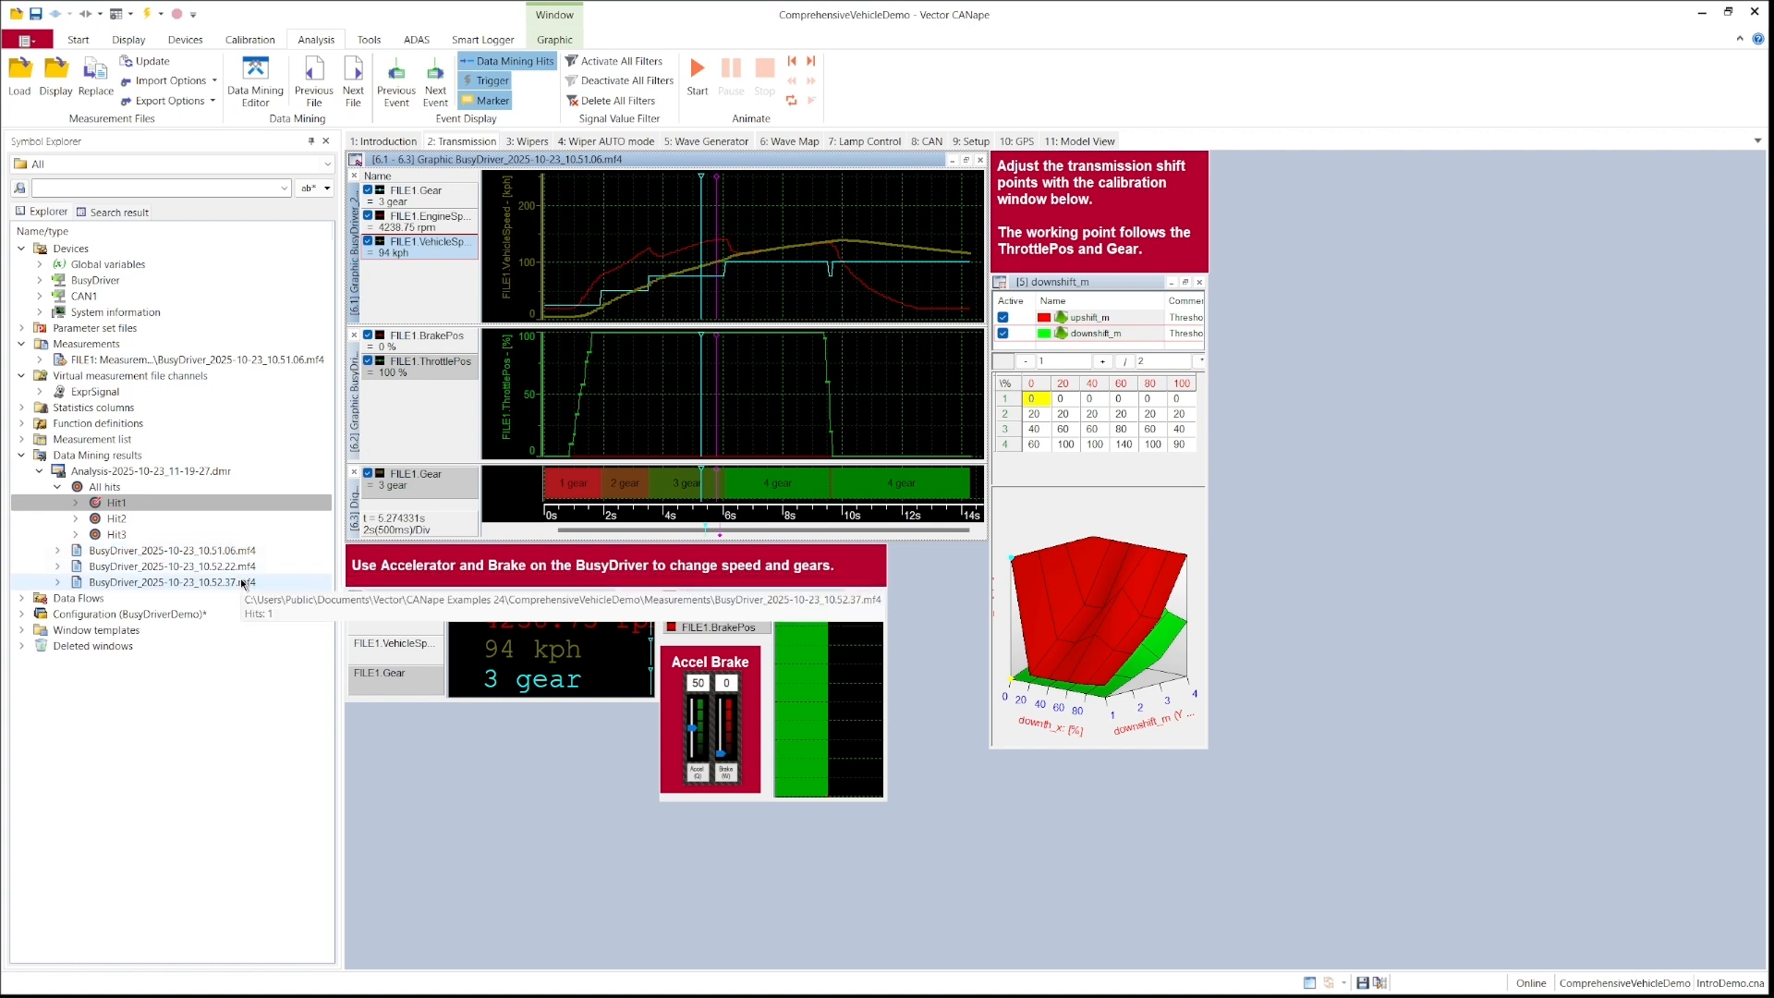
Step: Load Hit2 and Hit3 in turn and move the measurement cursor in the graphic to inspect VehicleSpeed around each hit marker
double_click(116, 519)
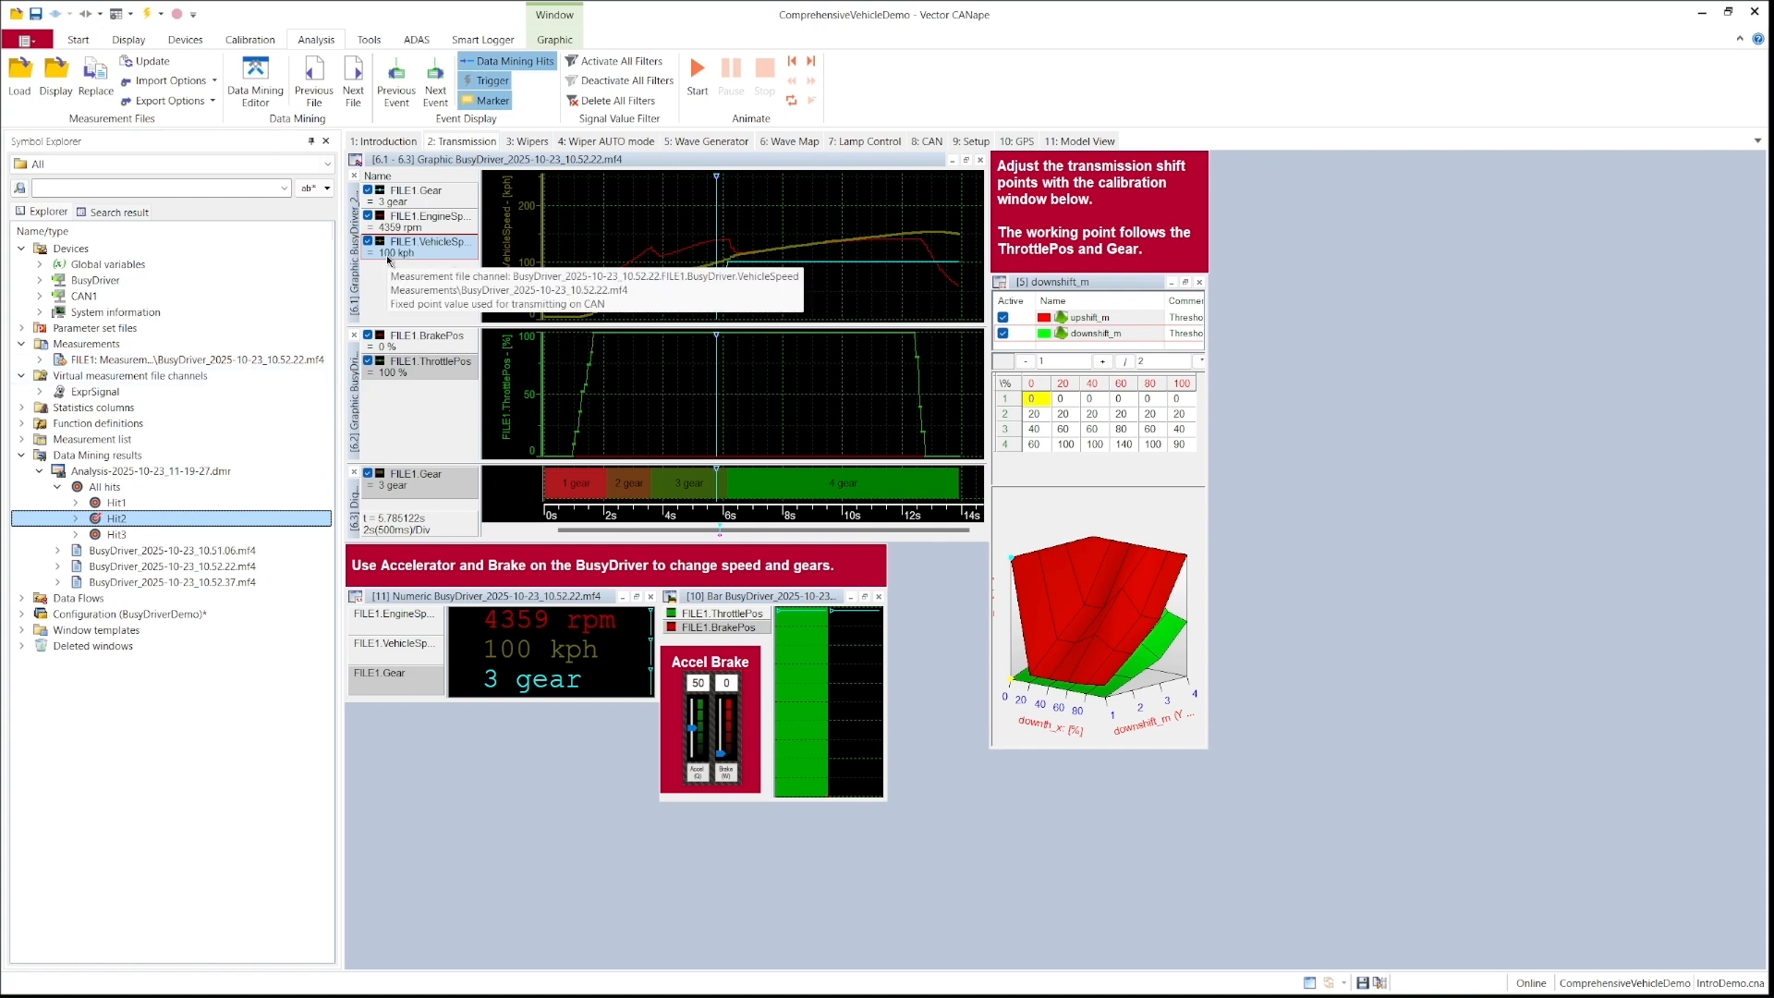
drag(716, 191, 672, 198)
mouse_move(718, 182)
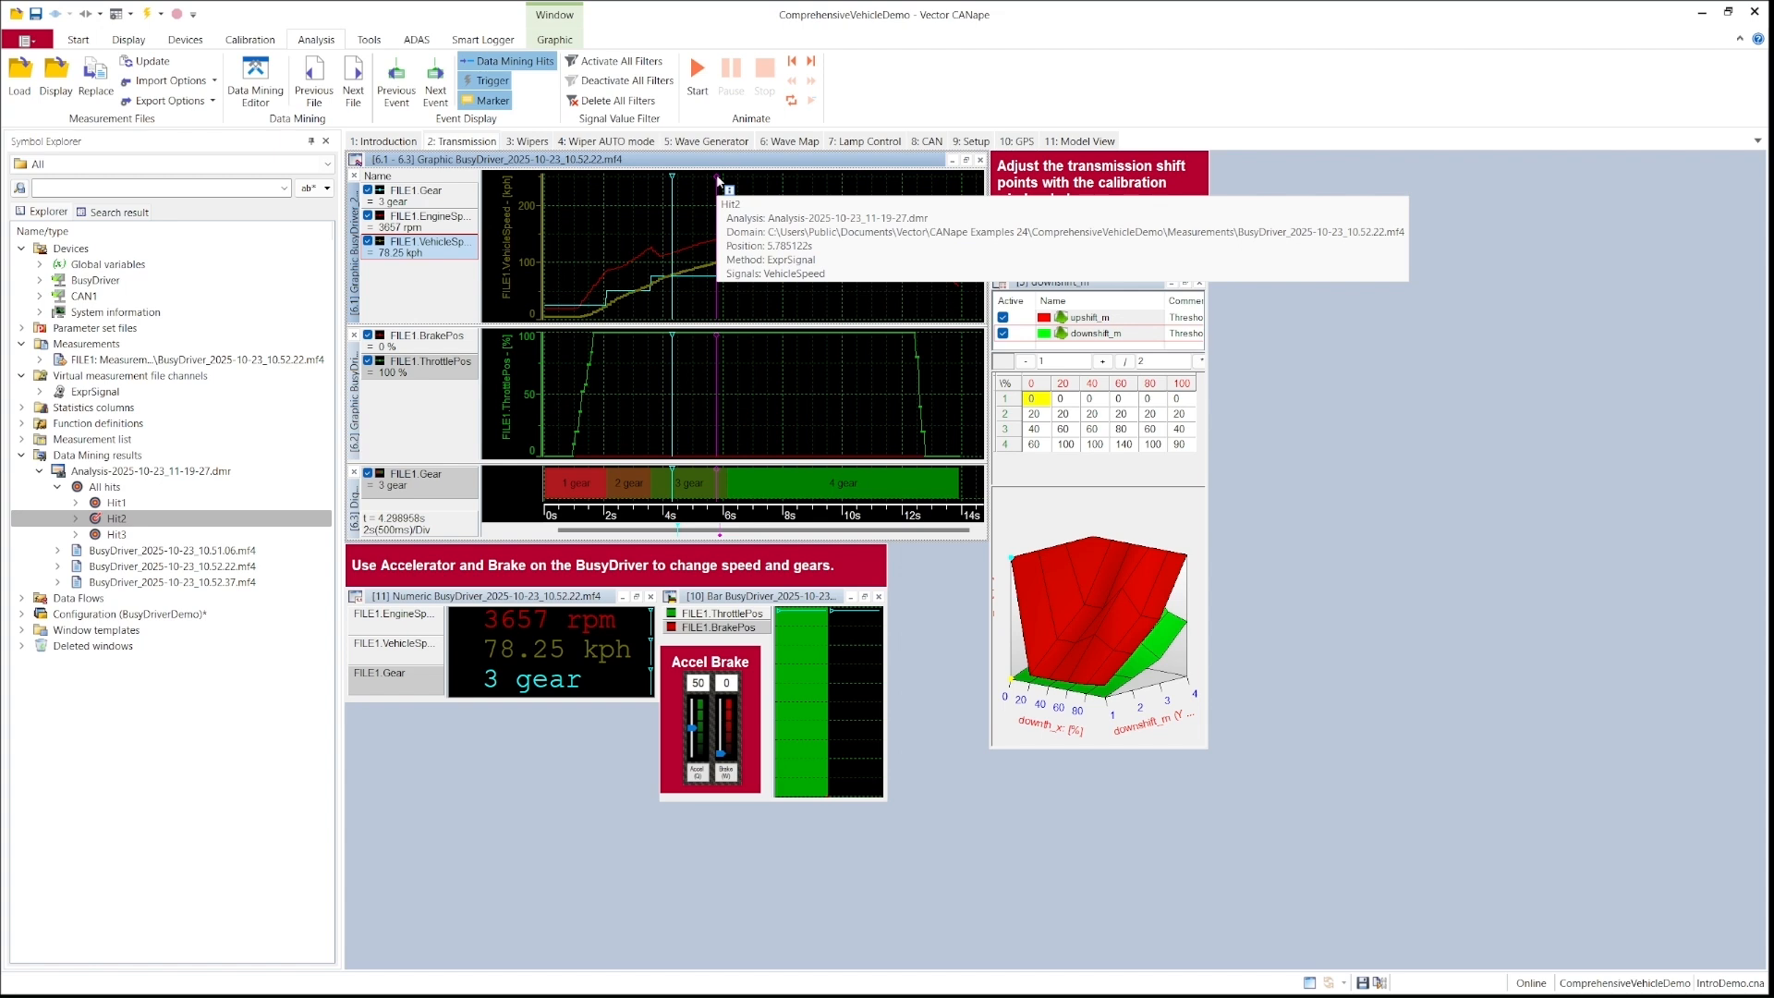
double_click(116, 534)
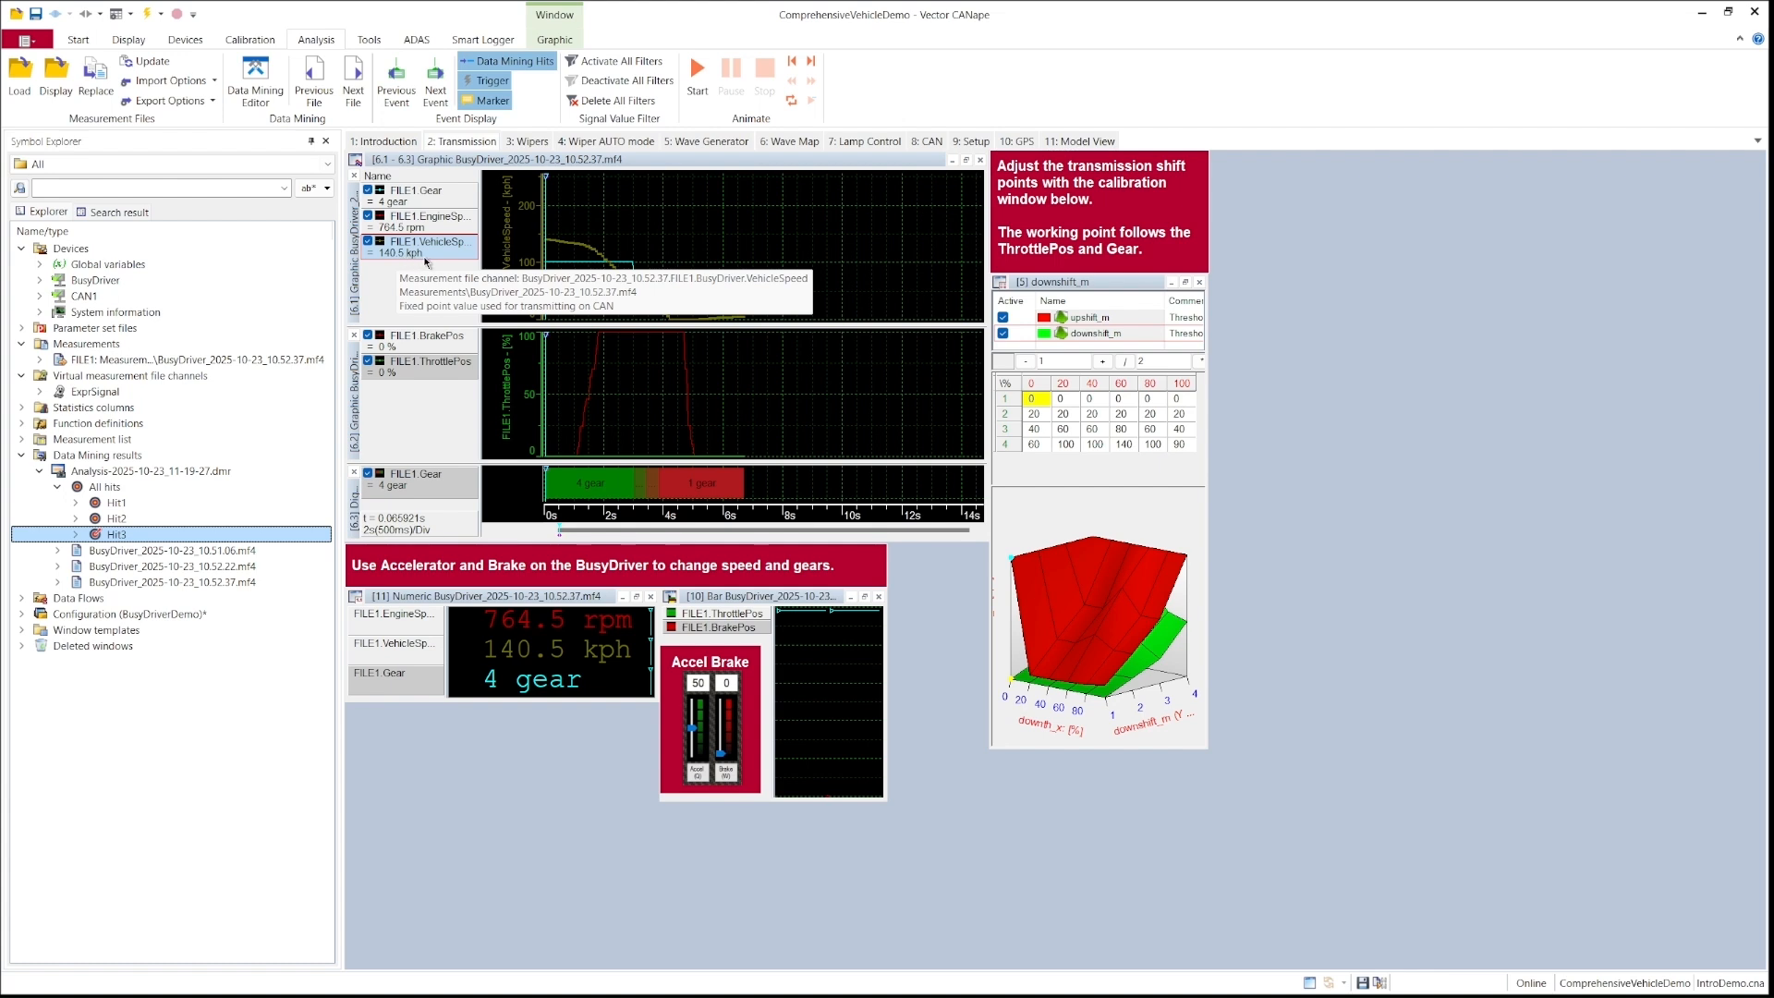
click(596, 212)
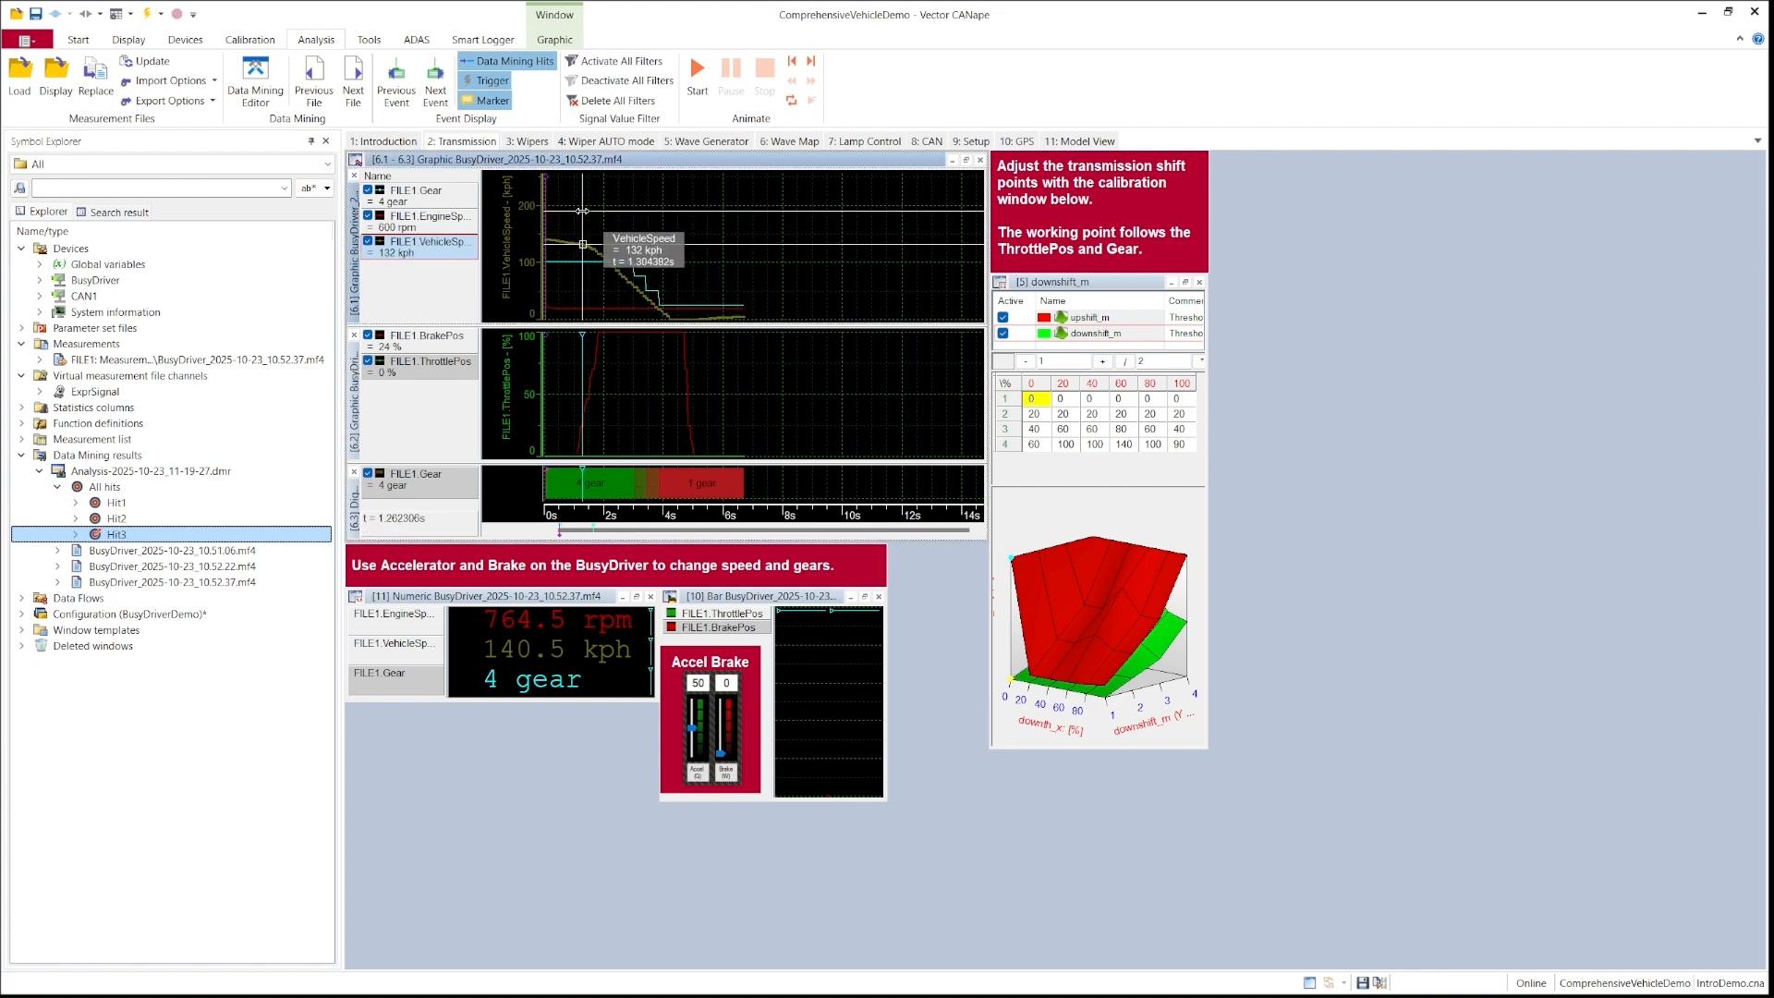